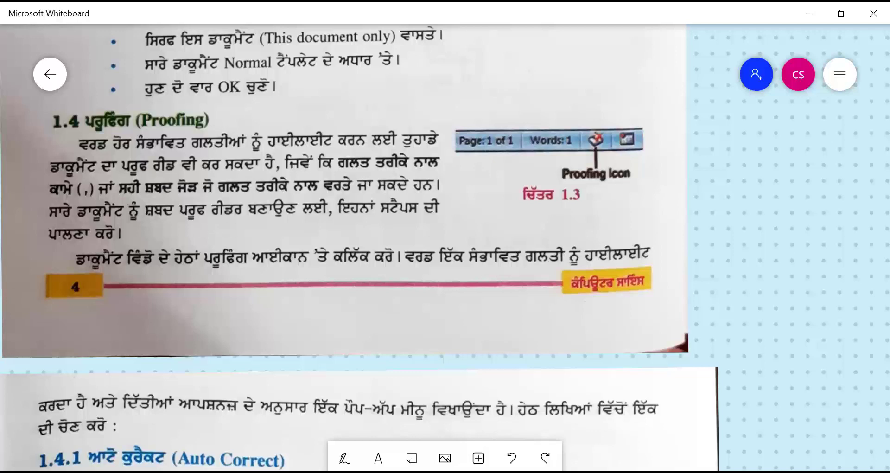
Leave the Whiteboard Proofing page and bring up the Start.docx window in Word with Alt+Tab.
key("alt+Tab")
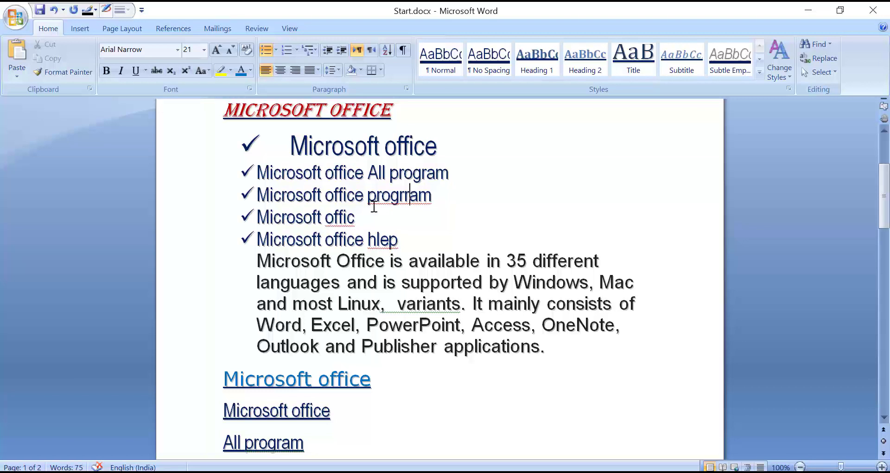
Jump to the first flagged misspelling, 'progrram', to see the suggestion 'program'.
left_click(436, 200)
left_click(98, 466)
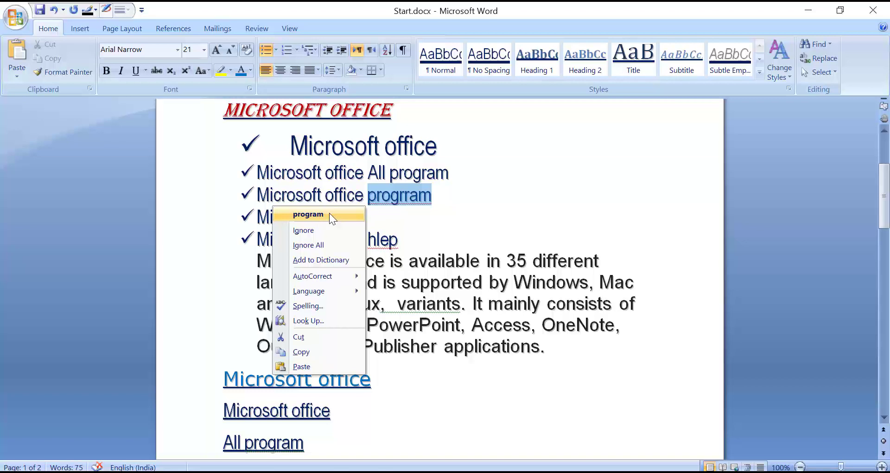
Replace 'progrram' with 'program', ignore the flag on 'offic', and show suggestions for 'hlep'.
left_click(329, 214)
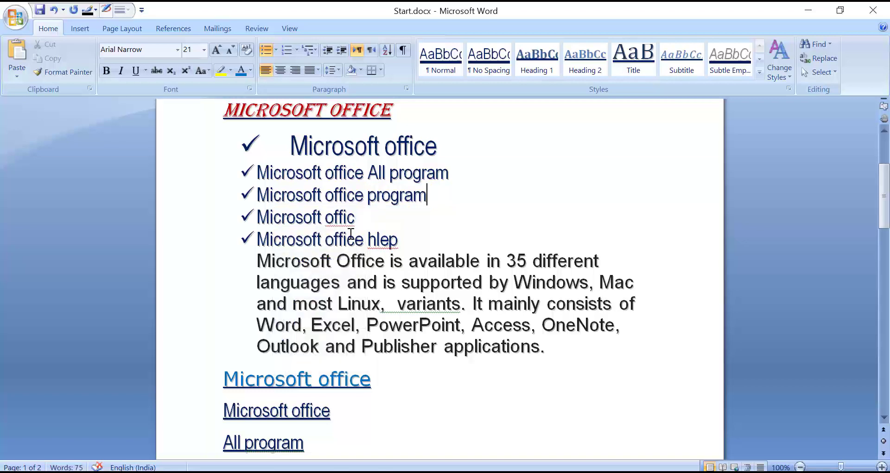
left_click(339, 218)
right_click(338, 222)
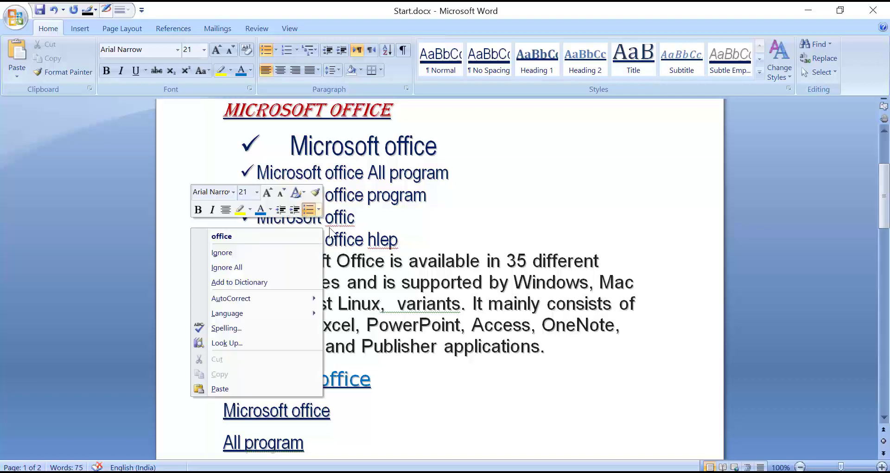
left_click(241, 254)
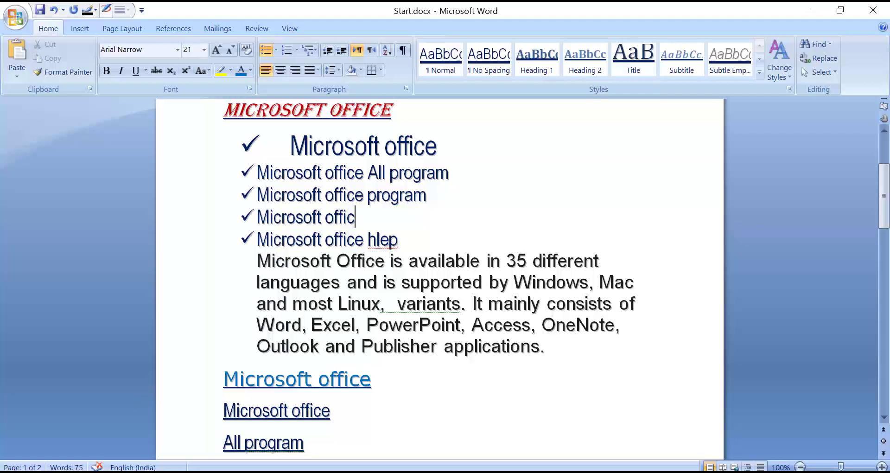
right_click(386, 245)
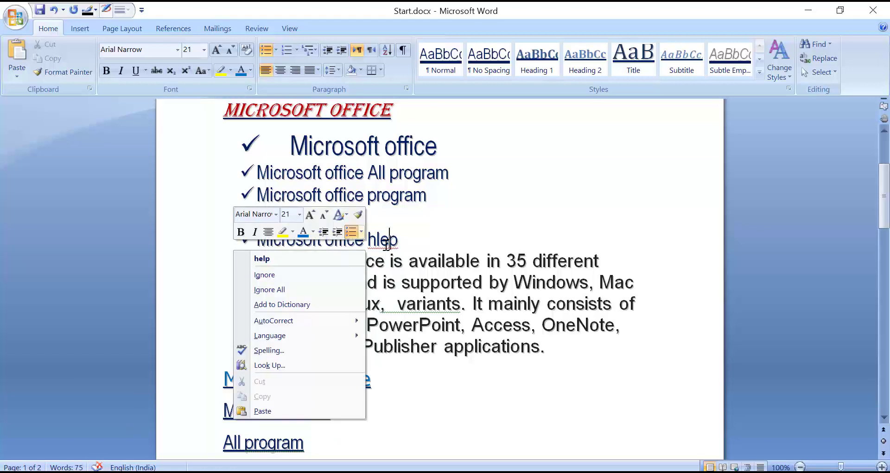
mouse_move(283, 321)
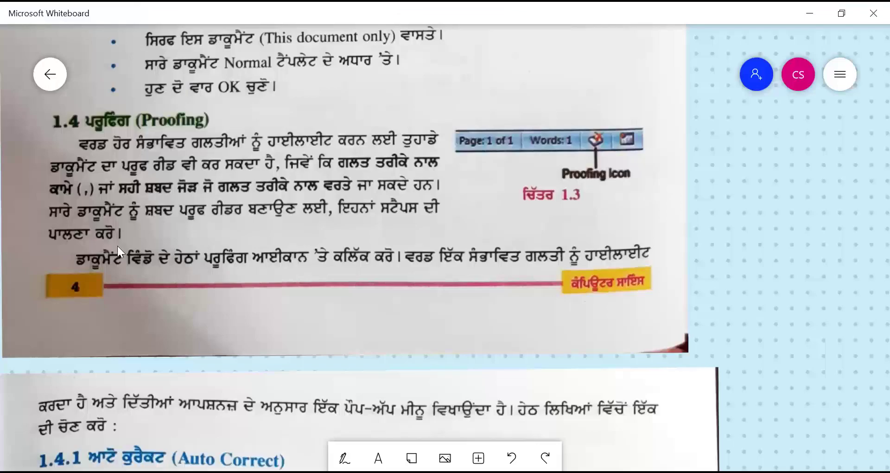
Pan the whiteboard to the 1.4.1 Auto Correct section with its 'shcool' to 'school' figure.
scroll(117, 246, "down", 2)
scroll(118, 245, "down", 2)
scroll(117, 246, "up", 1)
scroll(118, 246, "up", 2)
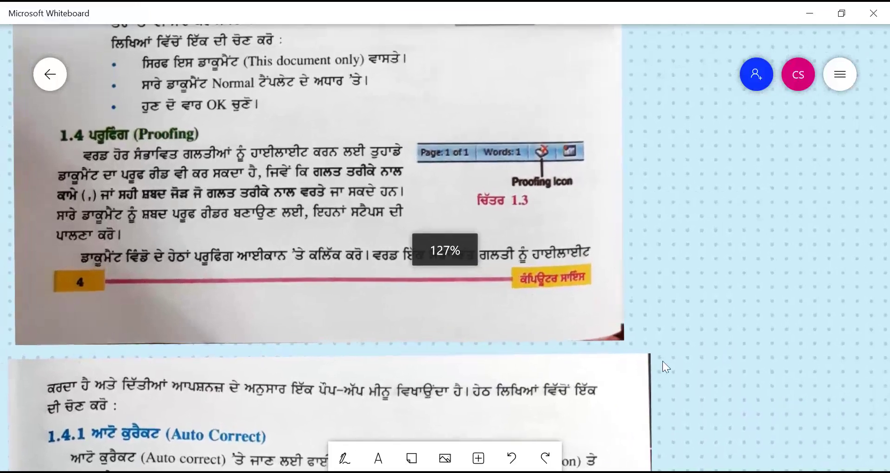
left_click_drag(716, 386, 764, 52)
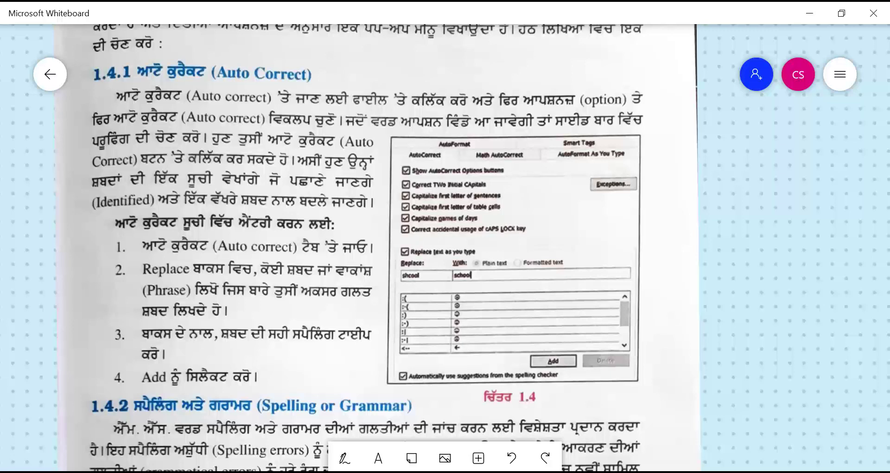
mouse_move(190, 472)
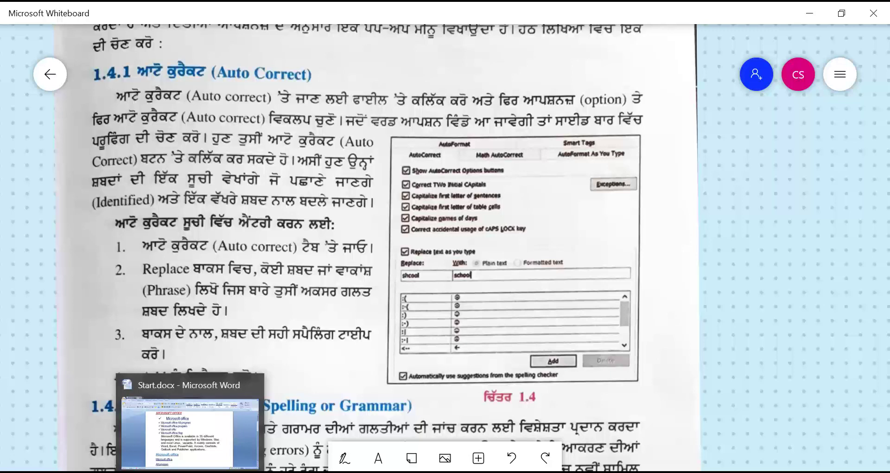
Back in Word, open AutoCorrect Options from the context menu of 'hlep'.
left_click(187, 457)
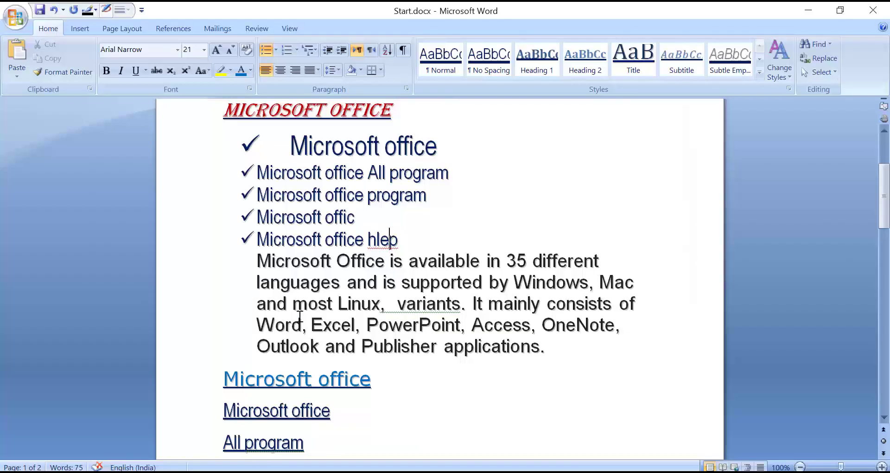
right_click(385, 246)
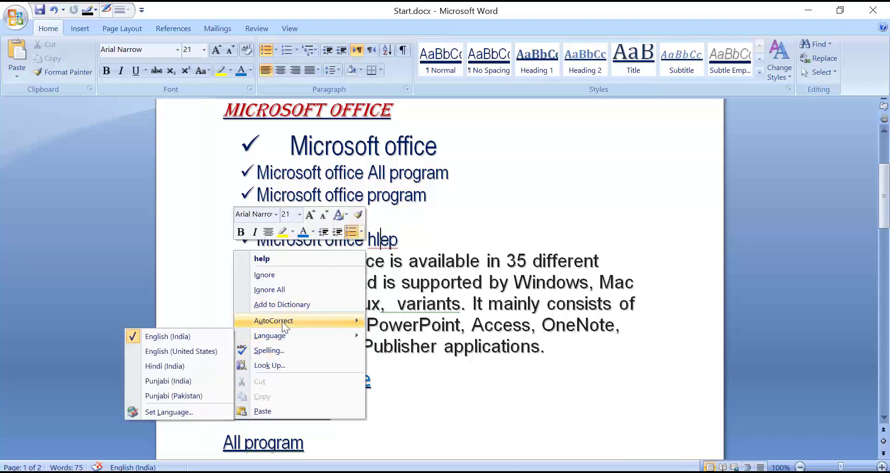
mouse_move(281, 321)
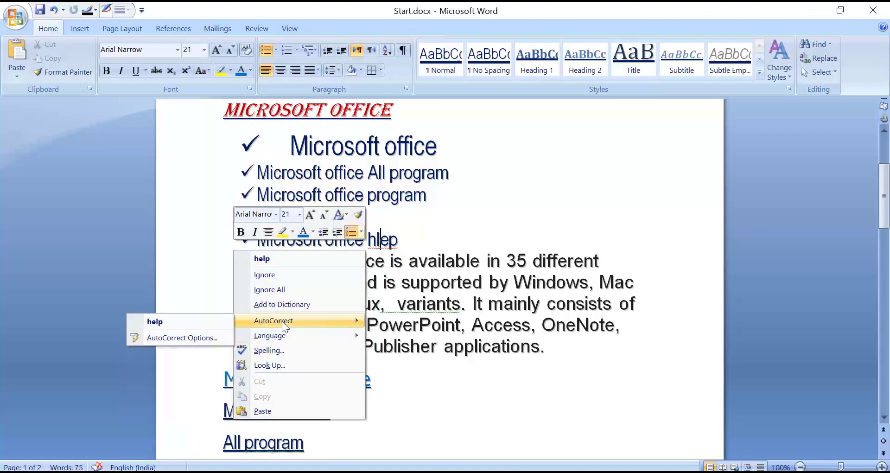
left_click(212, 339)
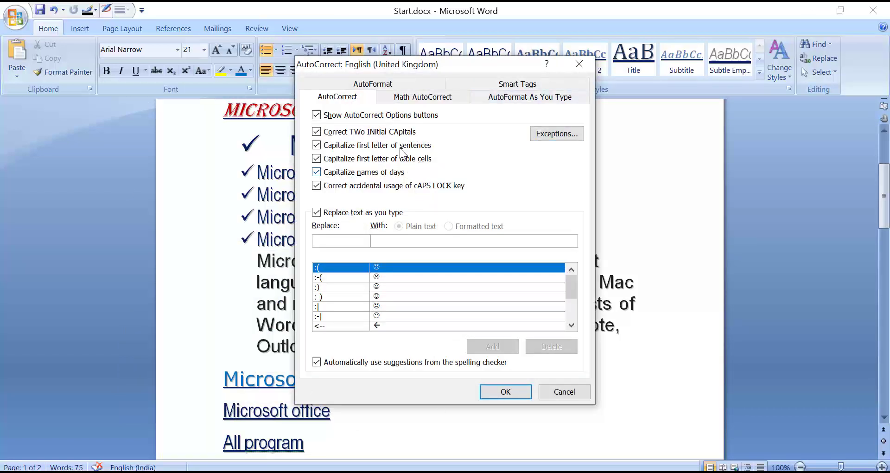
Add an AutoCorrect entry replacing 'hlp' with 'help' and close the dialog with OK.
left_click(344, 241)
type("h")
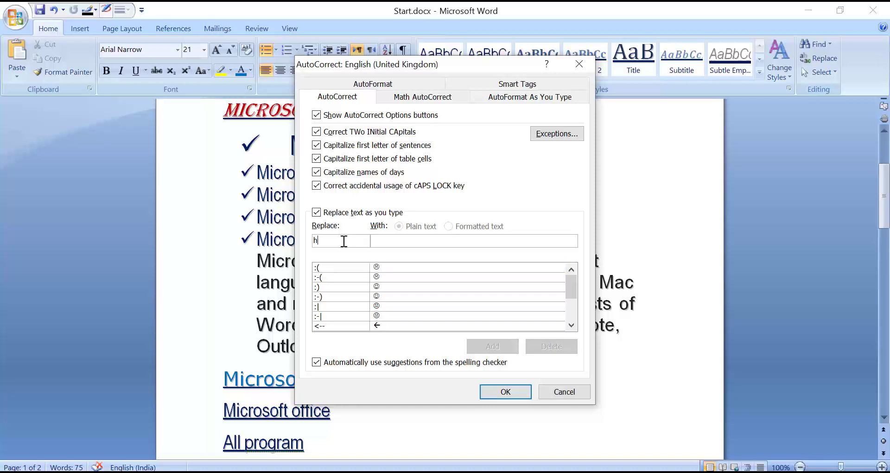
type("lp")
left_click(399, 244)
type("hel")
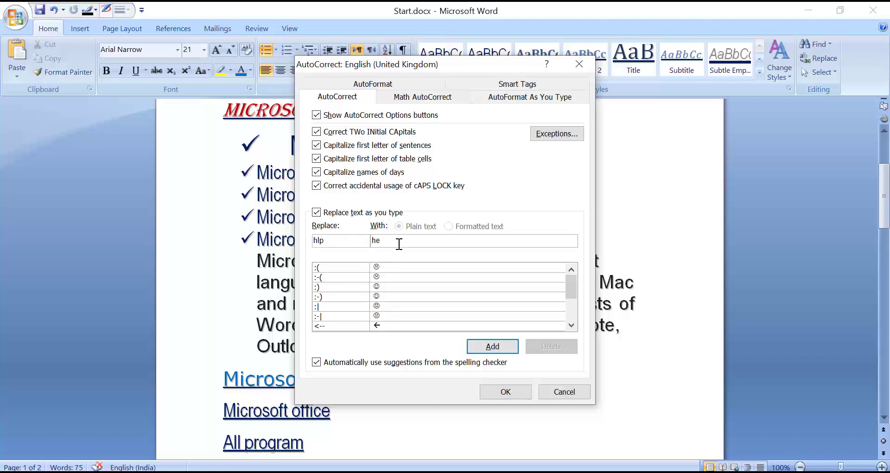
type("p")
double_click(315, 240)
double_click(400, 244)
left_click(491, 349)
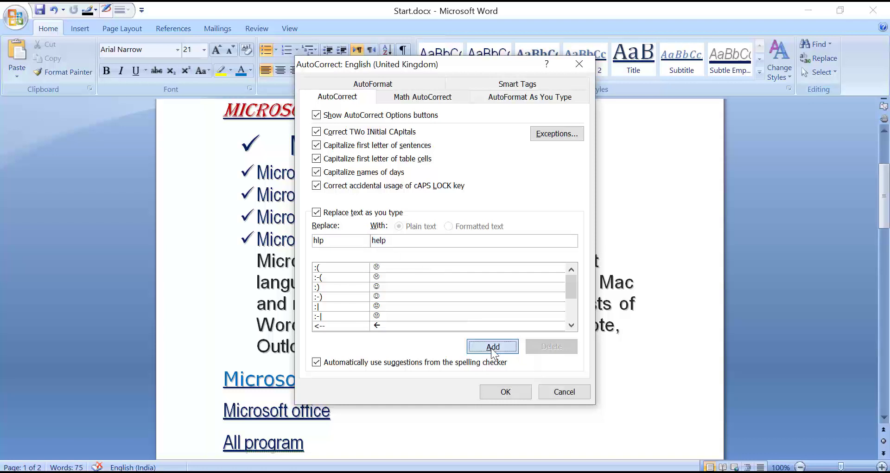
left_click(504, 393)
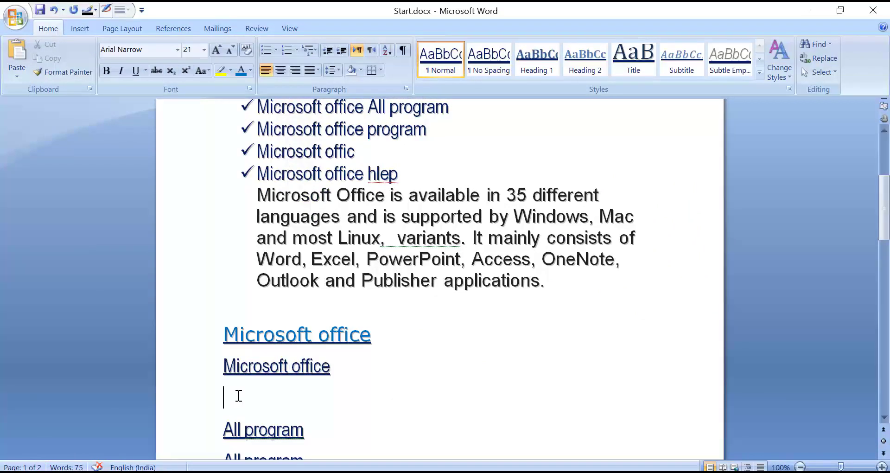
Type 'hlep' on the blank line and end the line so AutoCorrect fixes it.
type("hlep")
key("Return")
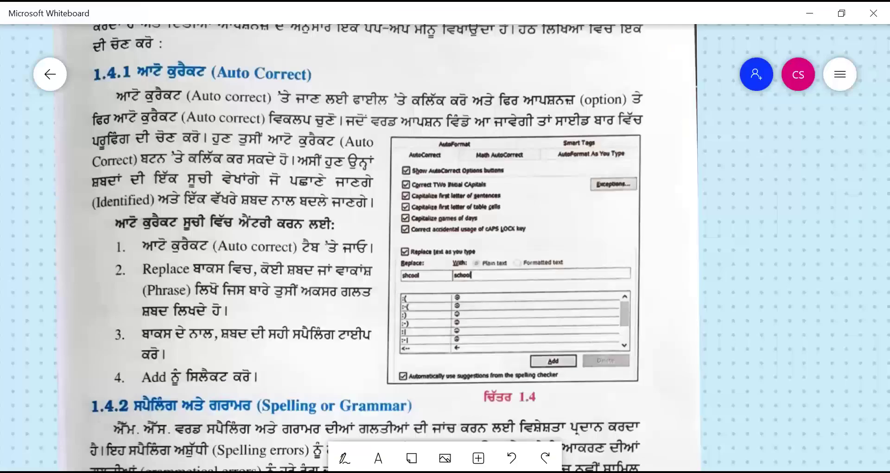
Scroll to the Spelling and Grammar section and highlight its first line, the Spelling errors line, and the F7 instruction.
scroll(613, 383, "down", 1)
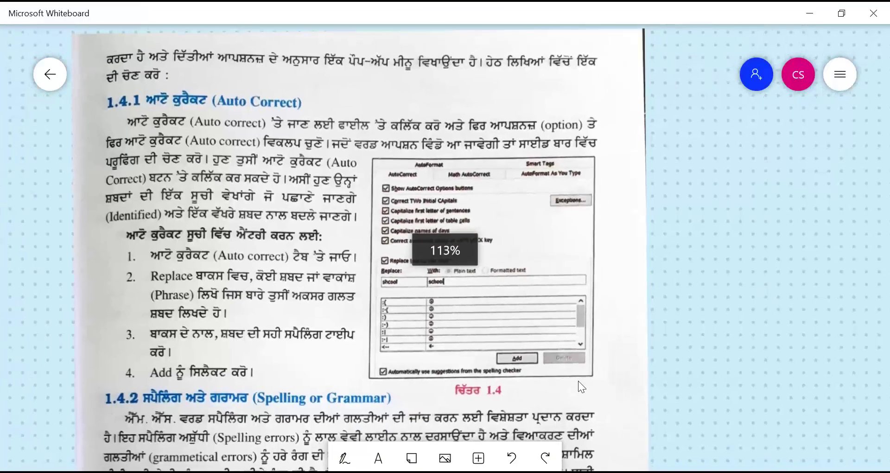
scroll(719, 374, "up", 1)
left_click_drag(720, 375, 770, 121)
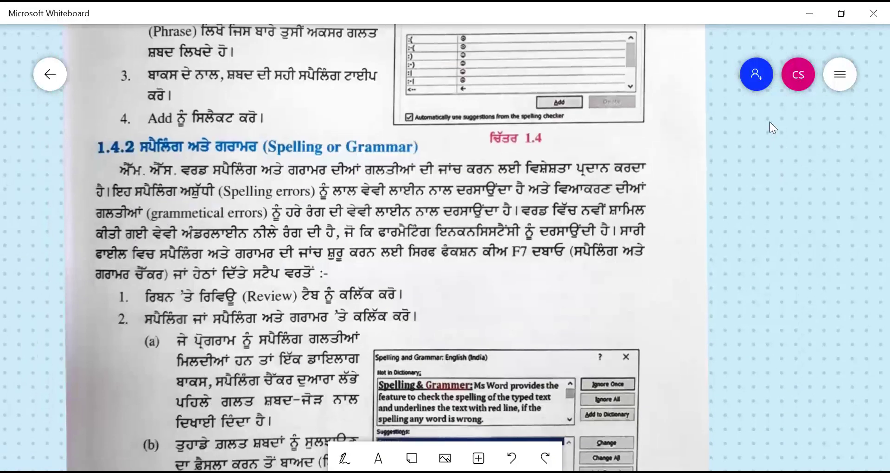
left_click_drag(763, 313, 763, 240)
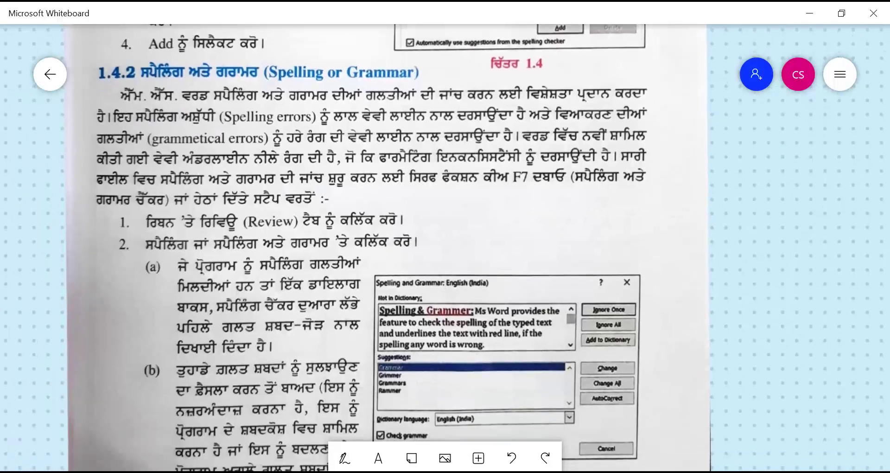
left_click(346, 459)
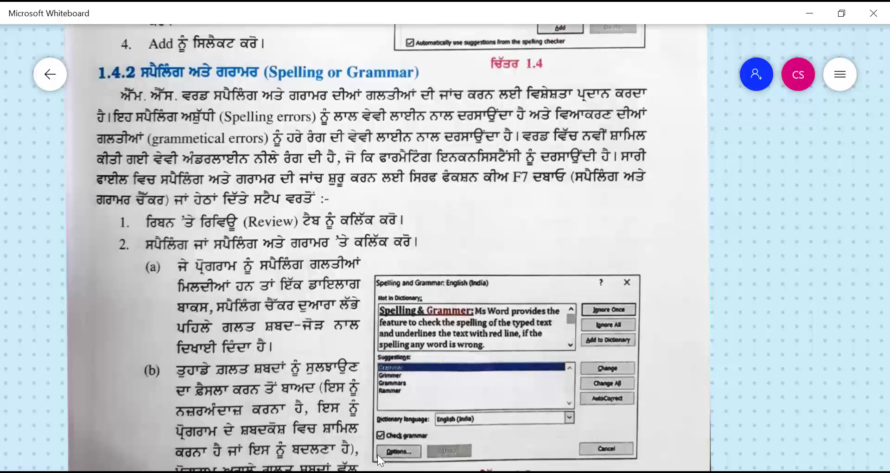
left_click(480, 461)
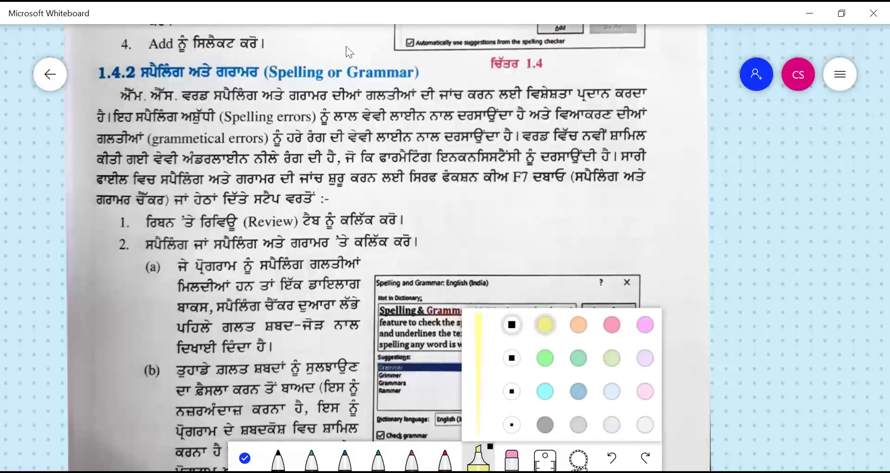
left_click_drag(320, 89, 614, 89)
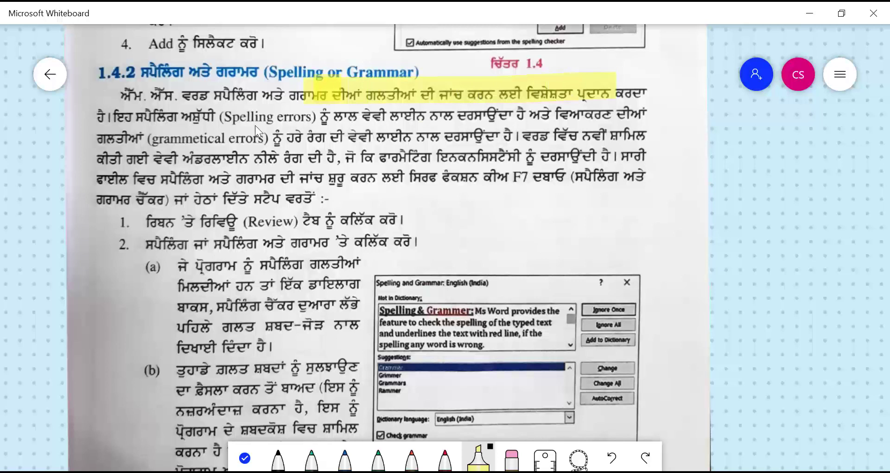
left_click_drag(172, 119, 522, 116)
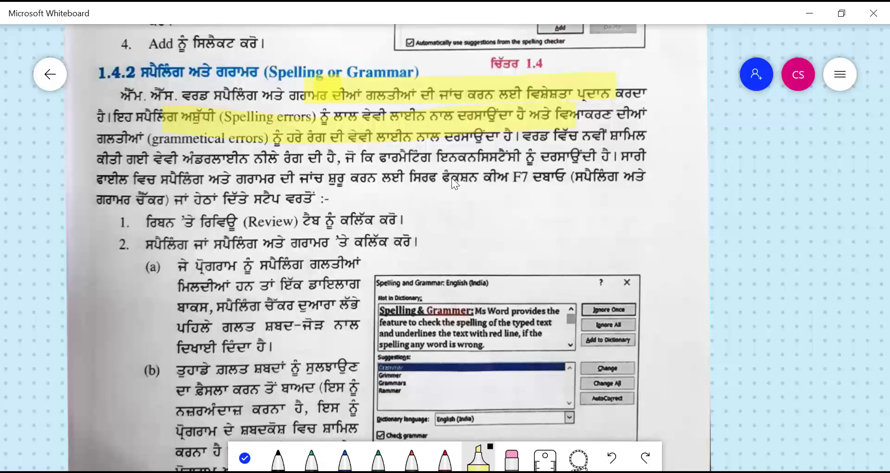
left_click_drag(373, 178, 458, 179)
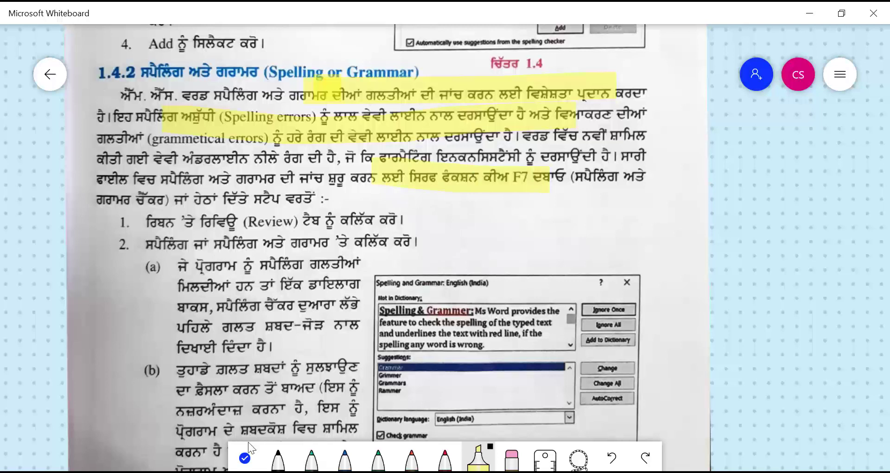
Scroll down to figure 1.5, highlight step 1 about the Review tab, then return to Start.docx.
left_click(244, 459)
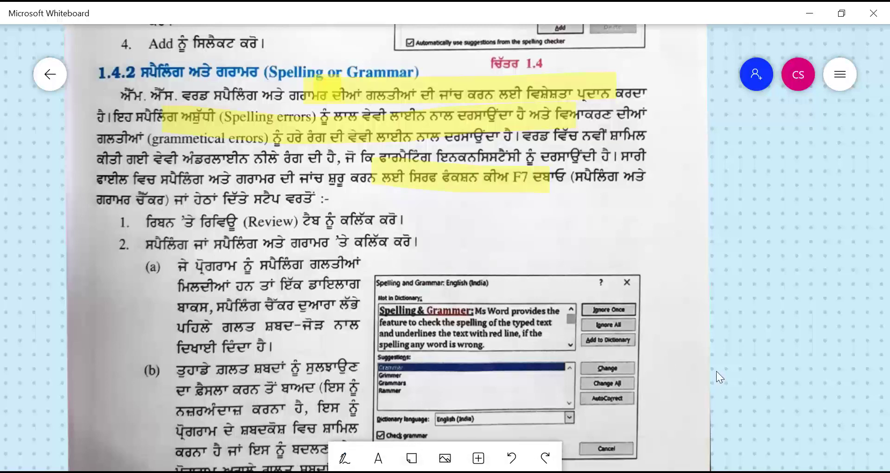
left_click_drag(778, 360, 785, 279)
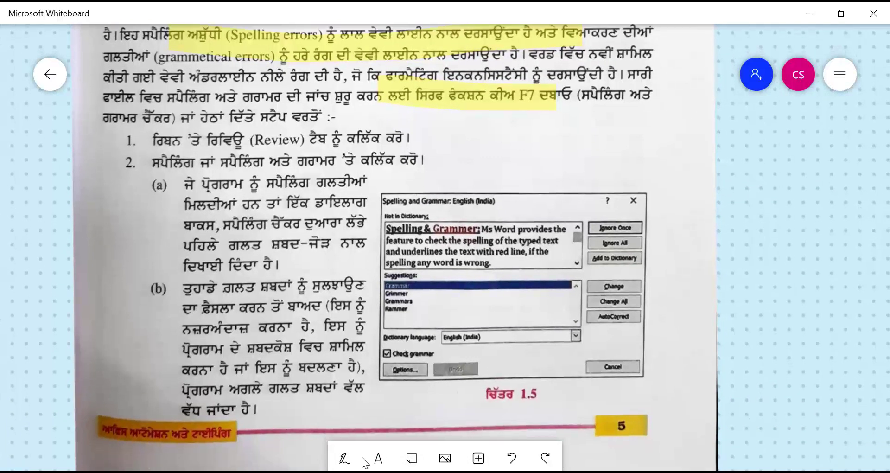
left_click(344, 464)
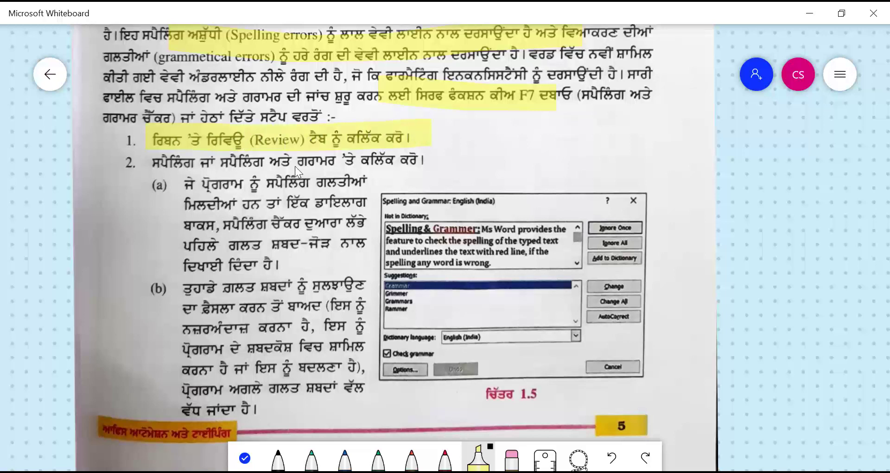
left_click_drag(144, 165, 435, 166)
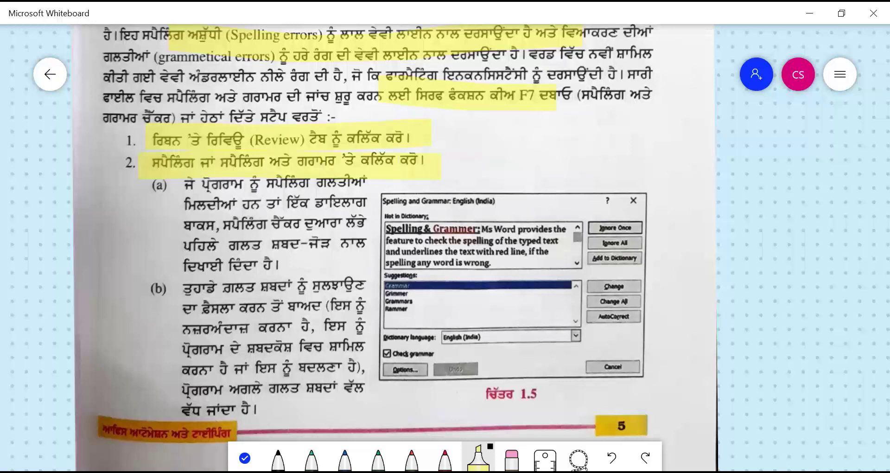
left_click(192, 417)
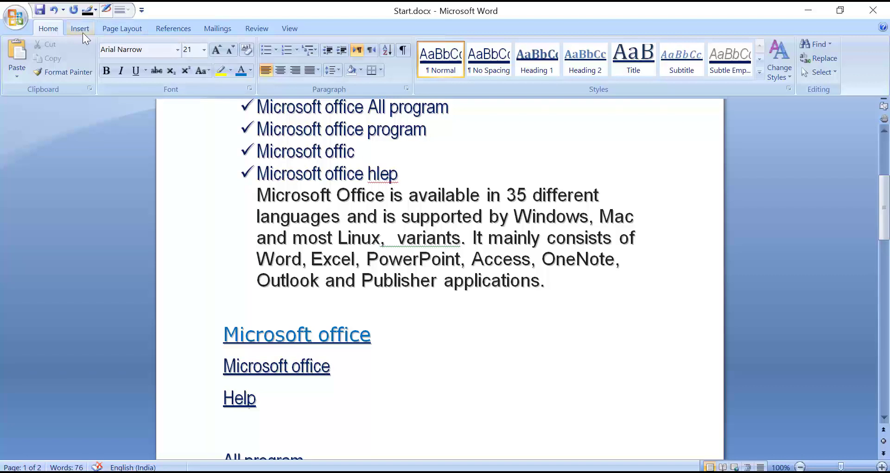
Run Spelling & Grammar from the Review tab and accept the 'programs' suggestion twice.
left_click(257, 30)
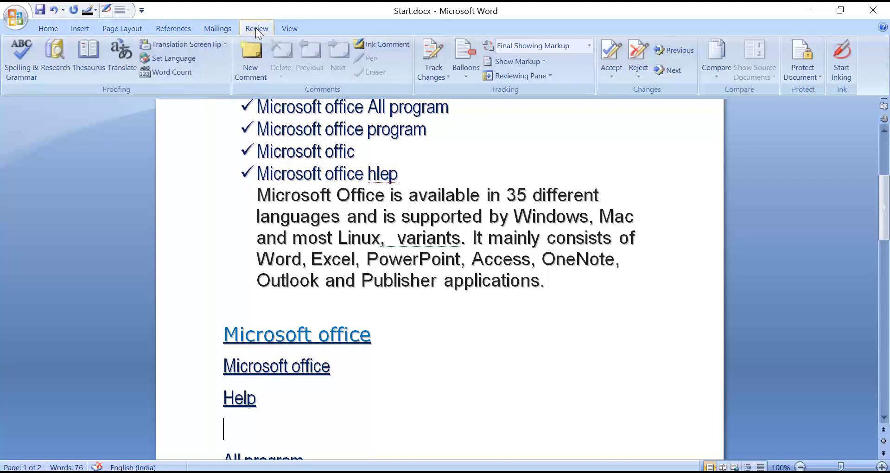
left_click(27, 72)
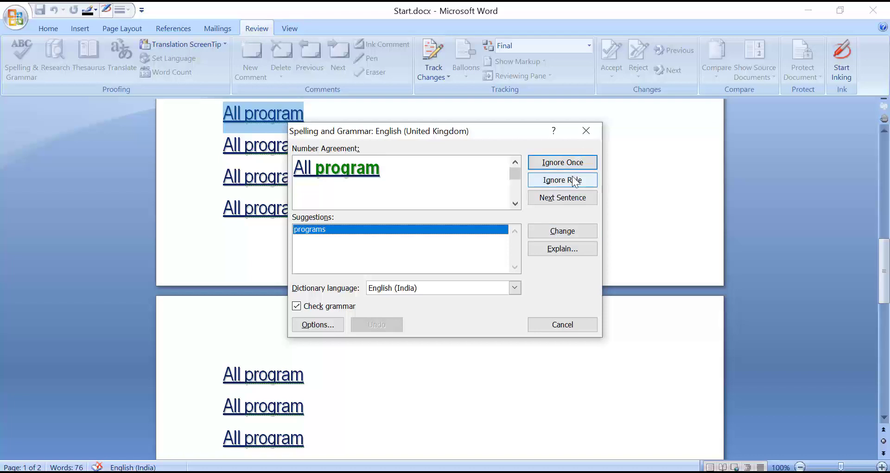
left_click(558, 230)
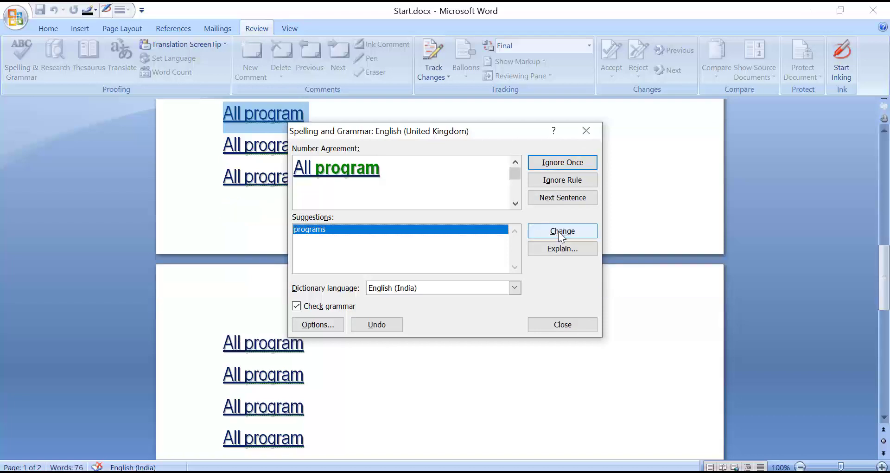
left_click(558, 231)
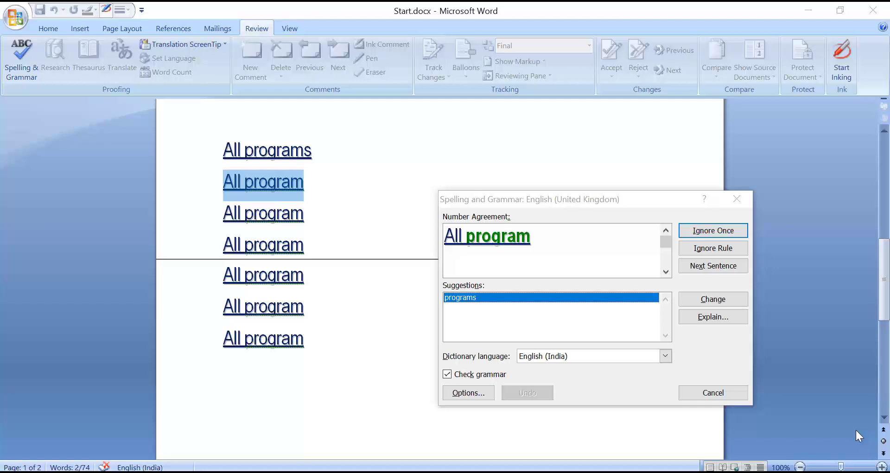
Change the remaining flagged 'All program' lines to 'All programs', skipping two unchanged.
left_click(707, 299)
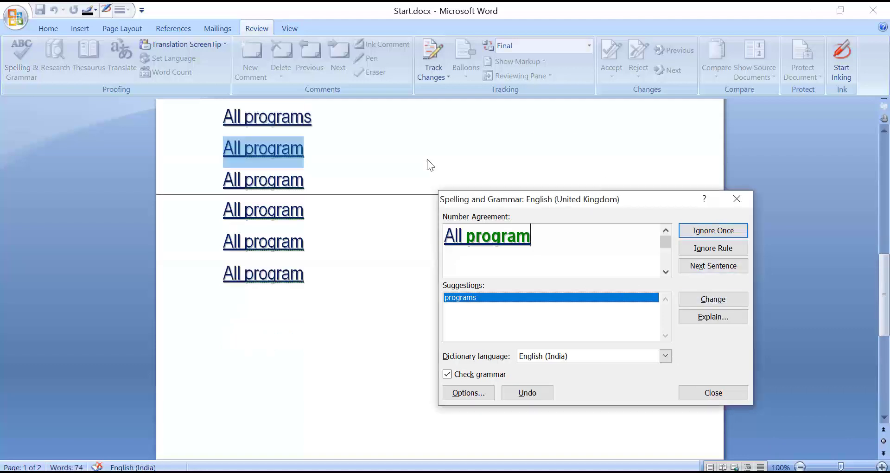
left_click(692, 304)
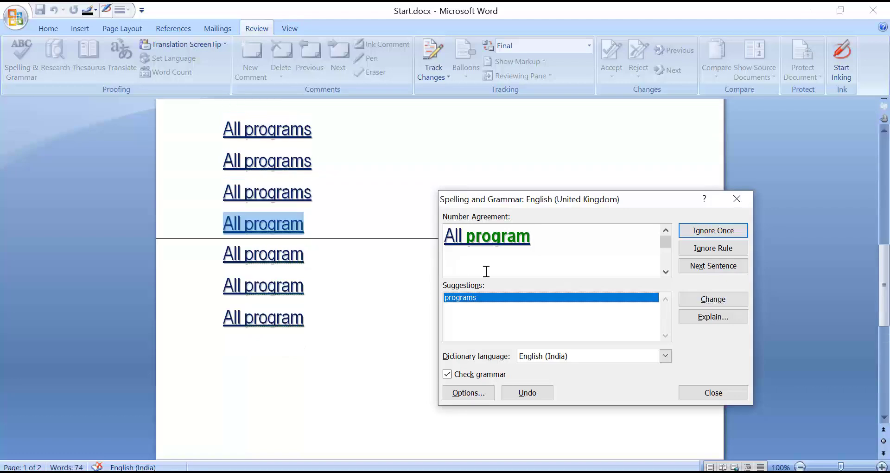
left_click(714, 229)
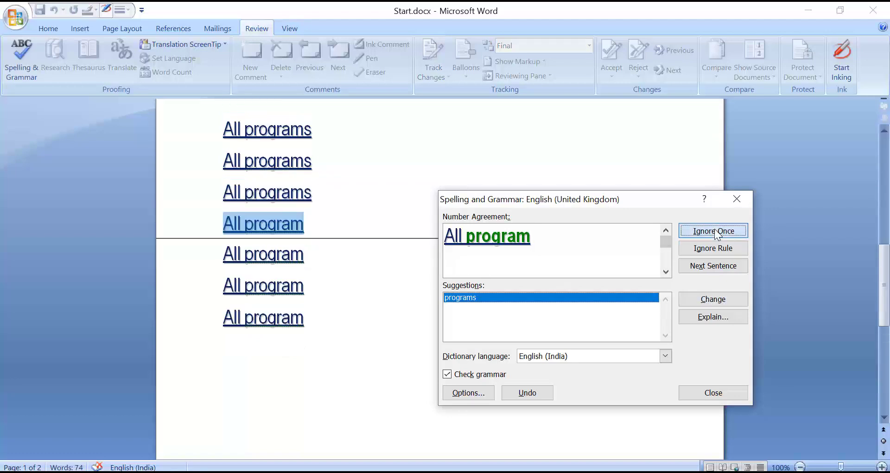
key("Return")
key("Return")
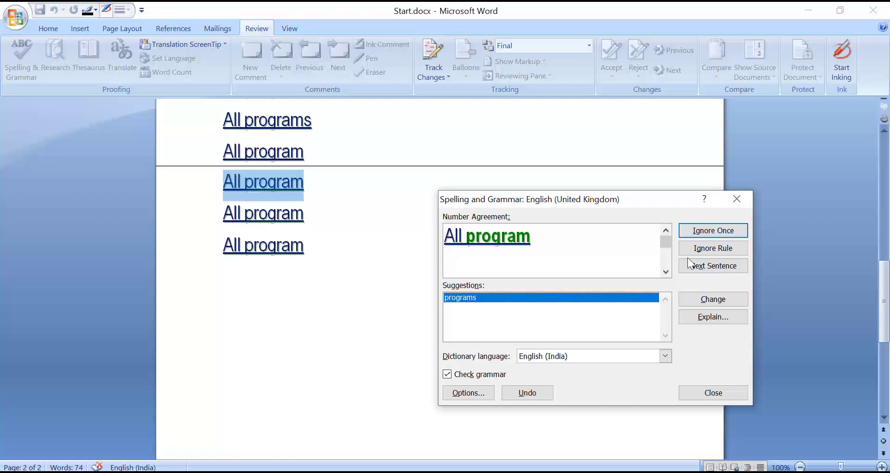
left_click(691, 231)
key("Return")
key("Return")
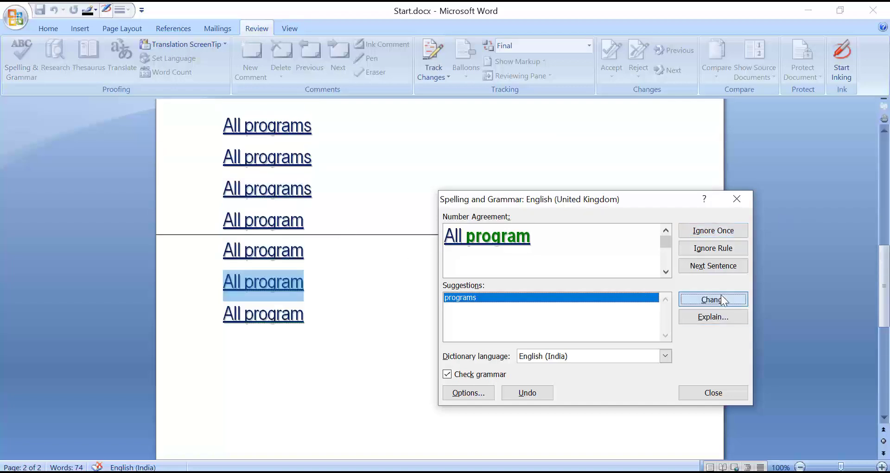
left_click(725, 301)
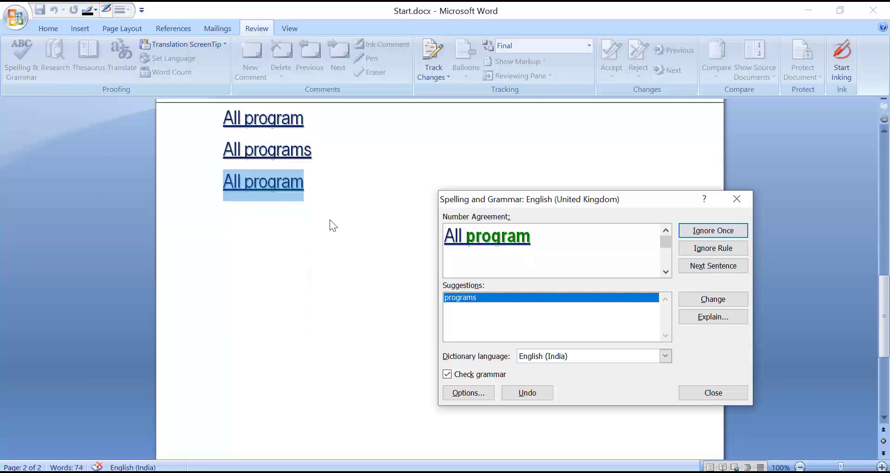
left_click(713, 304)
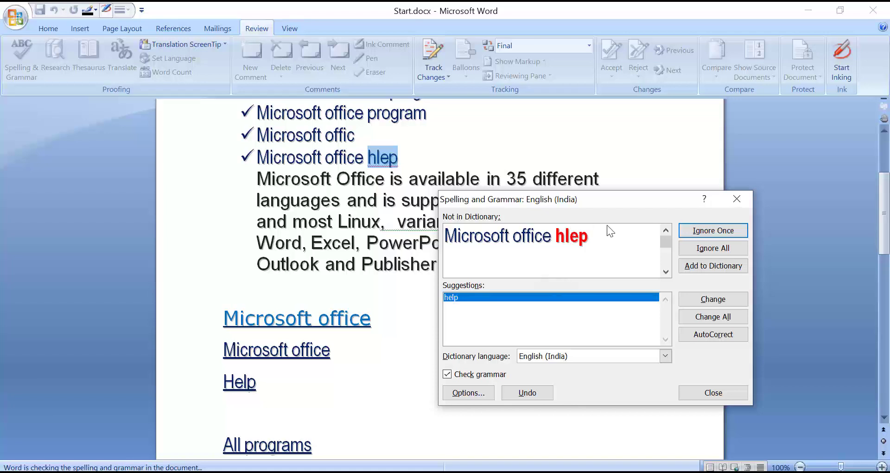
Change 'hlep' to 'help', remove the extra space before 'variants', and dismiss the completion message.
left_click(717, 302)
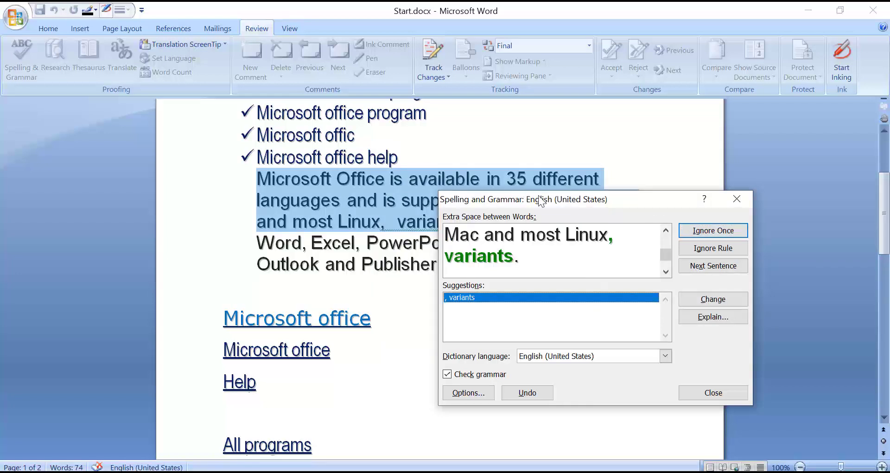
mouse_move(583, 204)
left_mouse_down()
mouse_move(629, 262)
mouse_move(624, 267)
left_mouse_up()
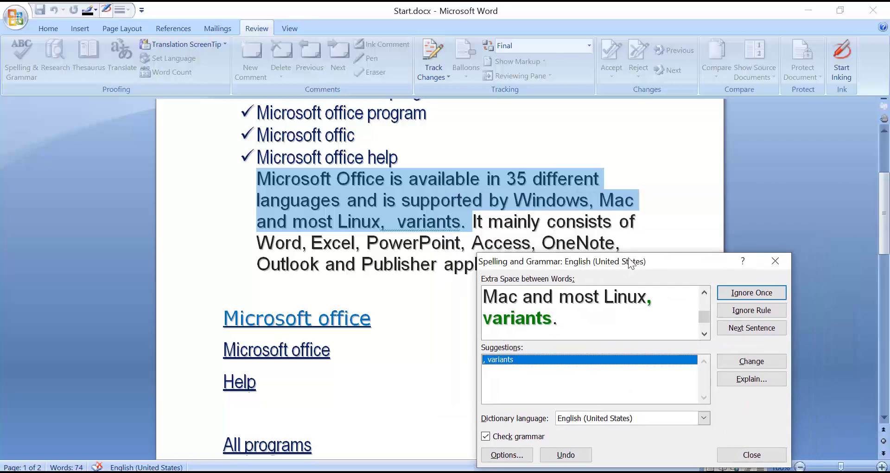
left_click_drag(553, 261, 557, 250)
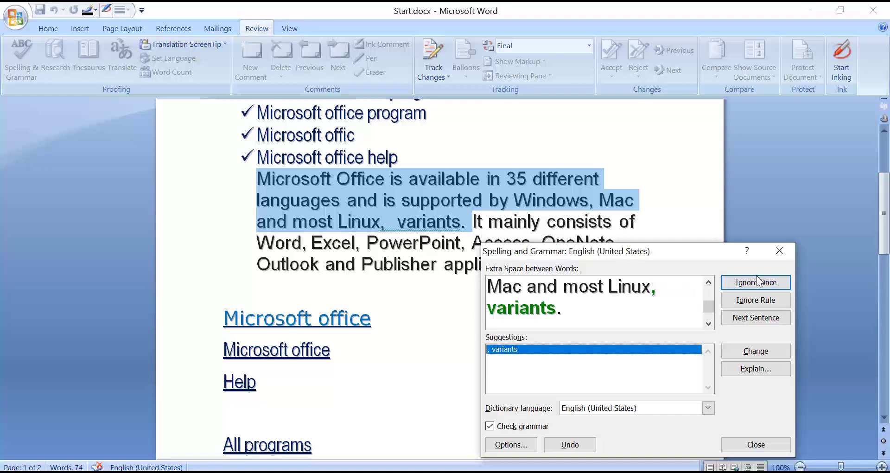
left_click(742, 350)
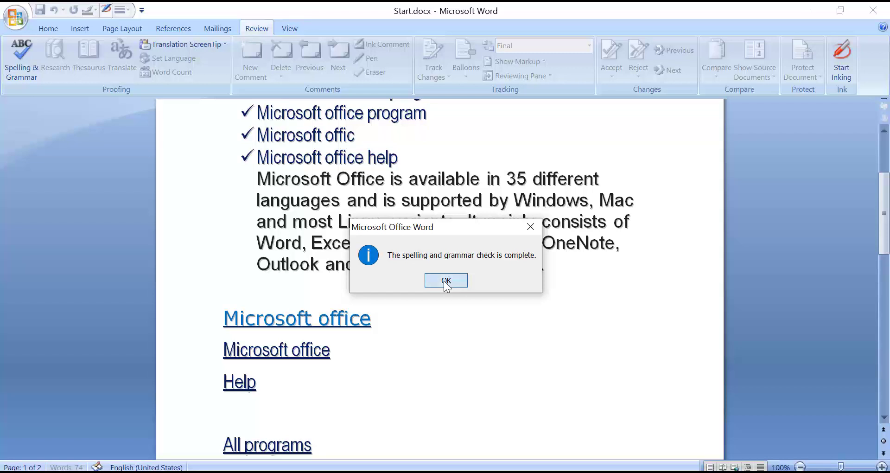
left_click(445, 280)
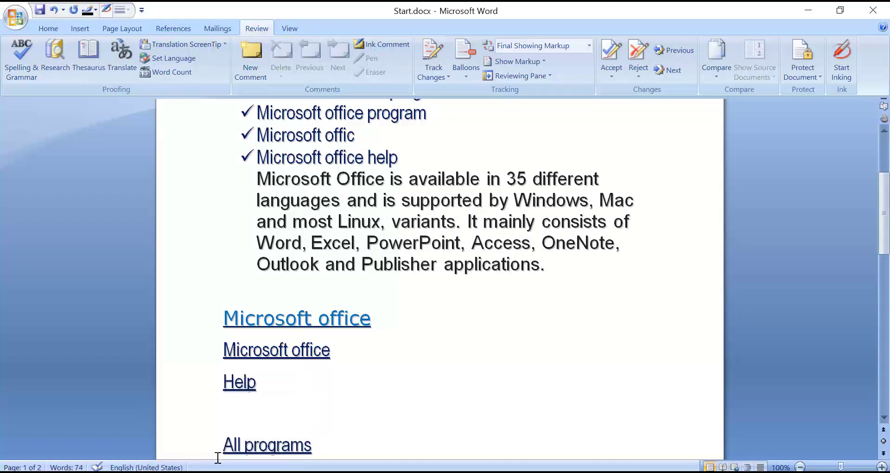
In Whiteboard, put away the inking pens and scroll to the 1.5 Find and Replace page with figure 1.6.
left_click(153, 422)
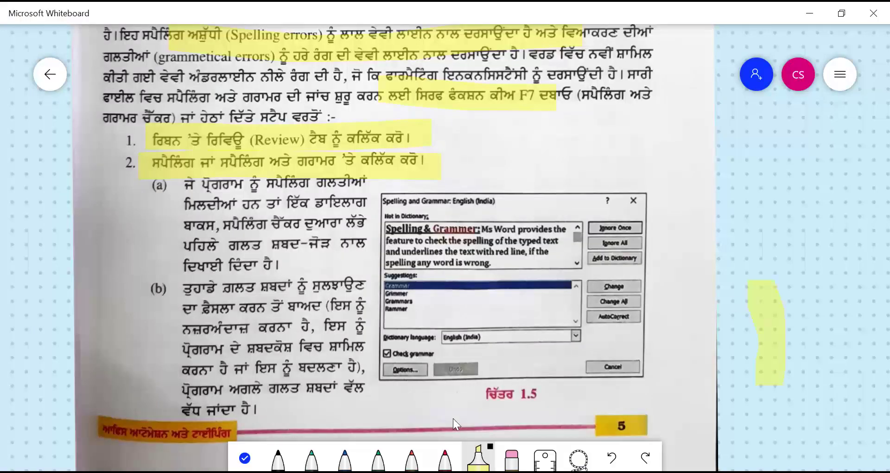
left_click(245, 458)
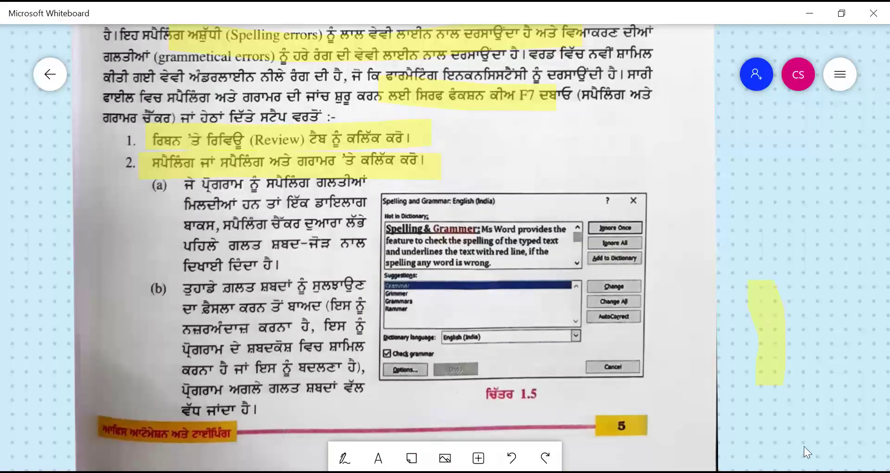
scroll(801, 285, "down", 2)
scroll(797, 207, "down", 3)
scroll(802, 383, "down", 2)
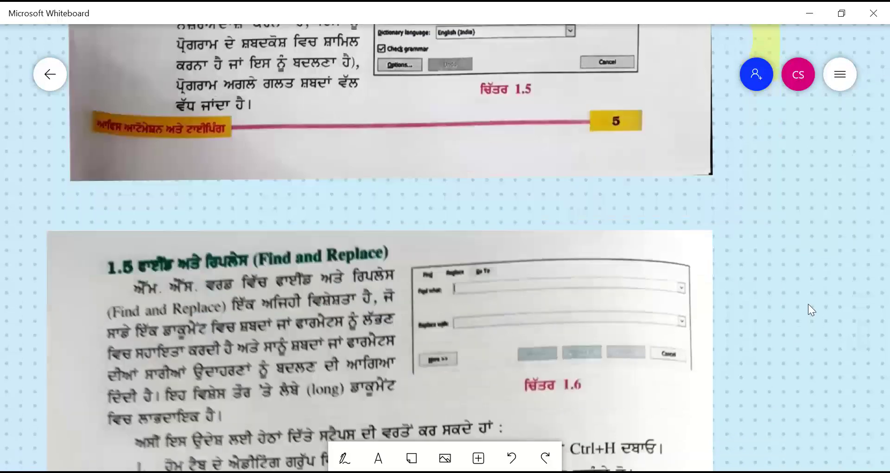
scroll(808, 305, "down", 2)
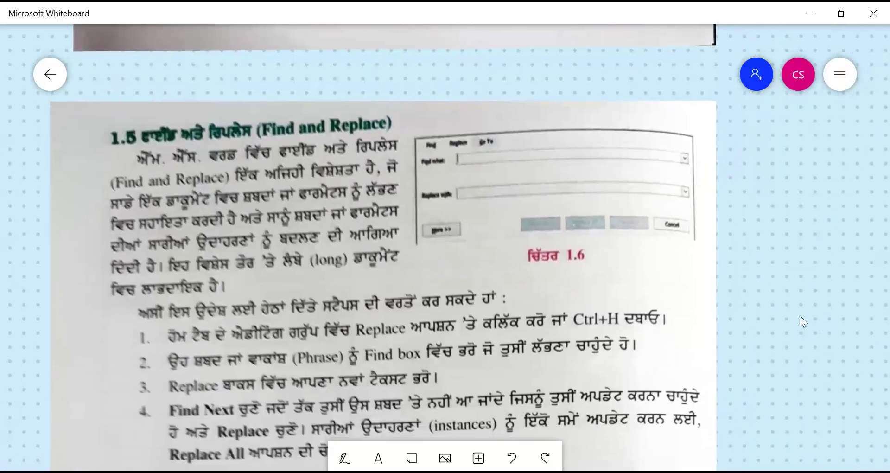
scroll(803, 301, "down", 2)
scroll(807, 302, "up", 1)
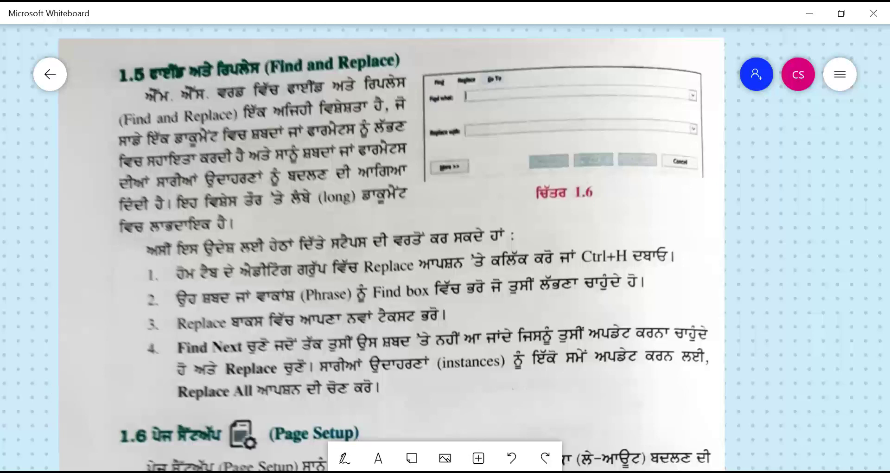
Highlight in yellow the Ctrl+H text of step 1 and a line of the Find and Replace introduction.
left_click(344, 458)
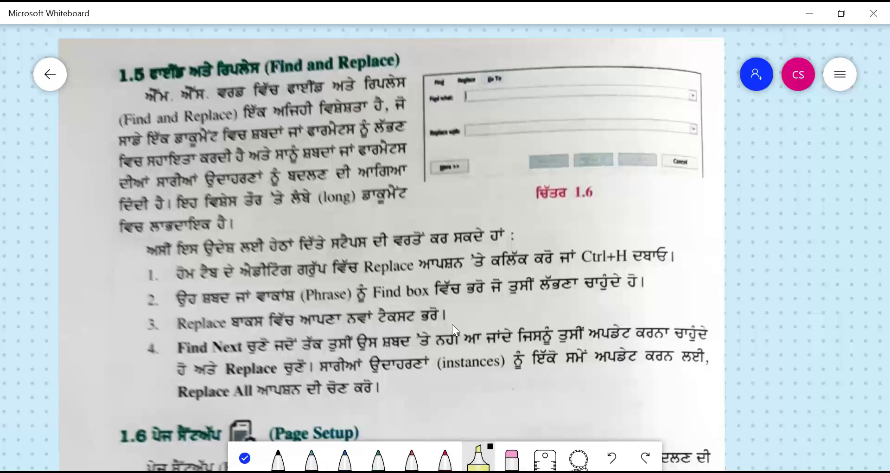
left_click_drag(538, 257, 617, 257)
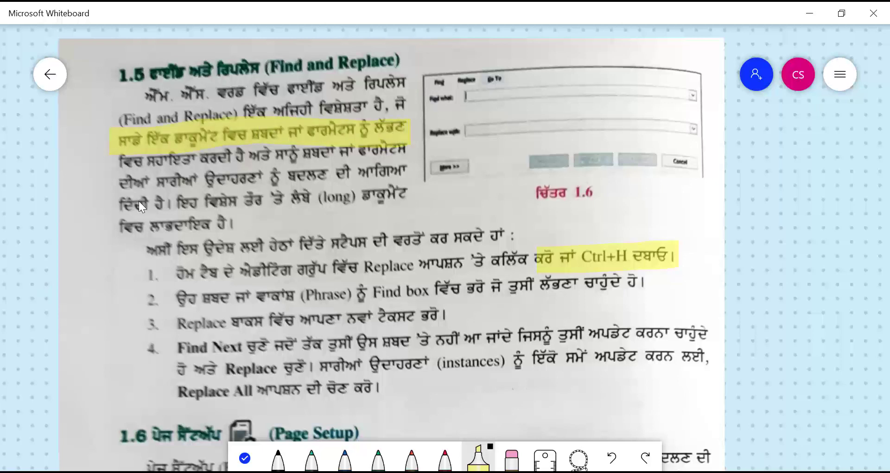
left_click_drag(127, 166, 180, 161)
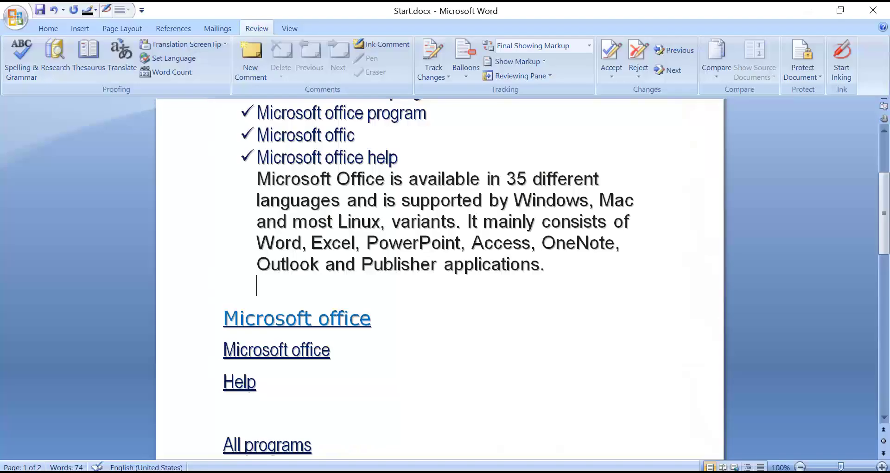
Add a new line reading 'State bank of patiala' after 'applications'.
left_click(591, 265)
key("Return")
type("State bank of patiala")
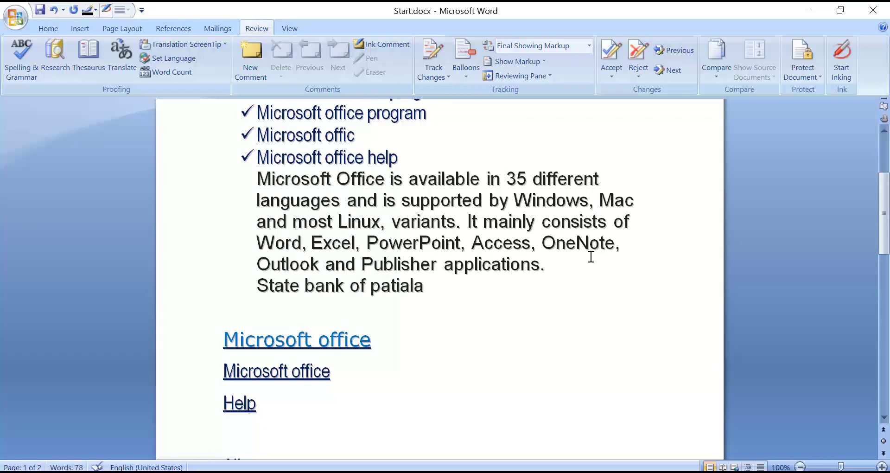
Paste 'State bank of patiala' after 'Microsoft office help' and review the paragraph.
left_click_drag(435, 286, 280, 293)
key("ctrl+c")
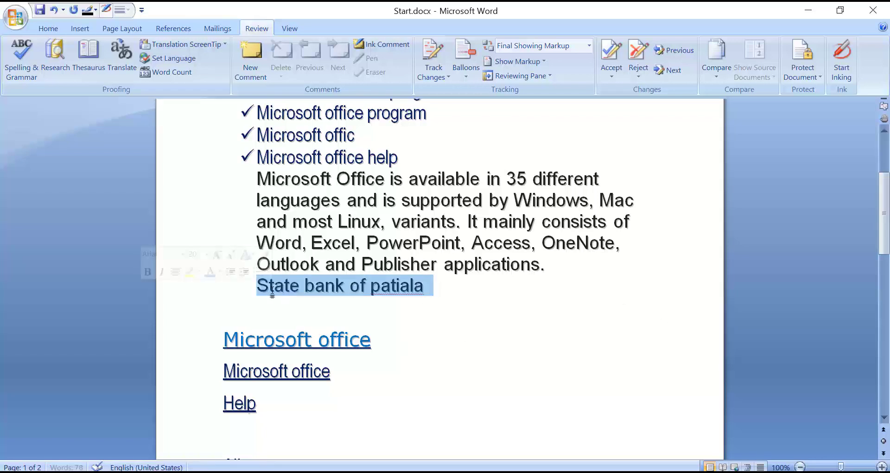
left_click(466, 162)
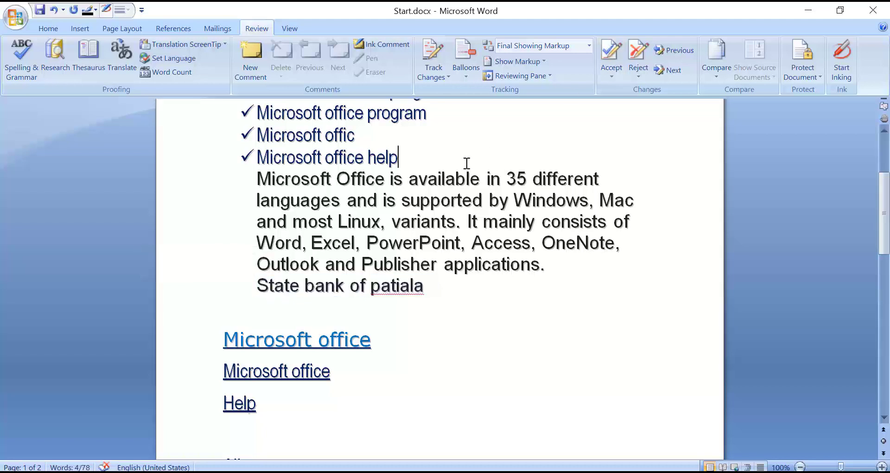
key("ctrl+v")
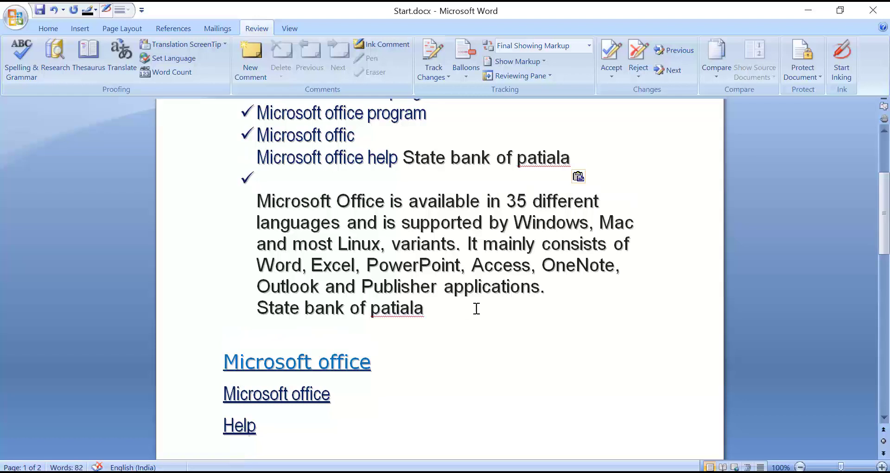
scroll(470, 267, "up", 1)
scroll(470, 267, "up", 3)
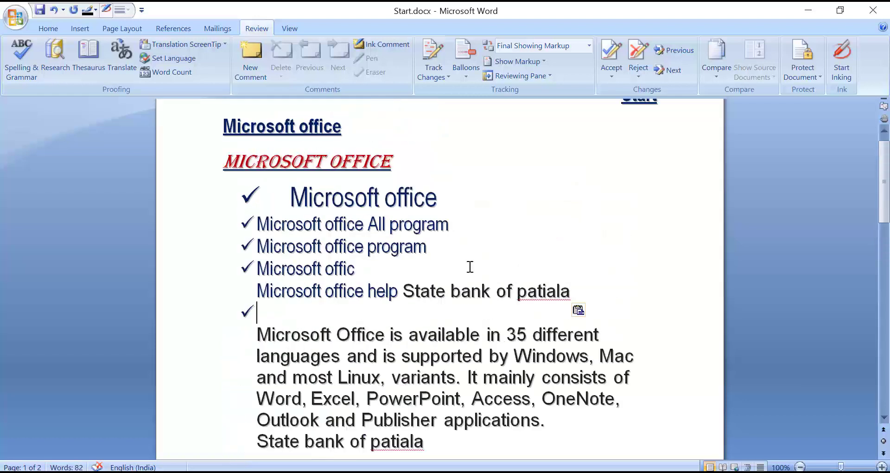
scroll(464, 335, "down", 2)
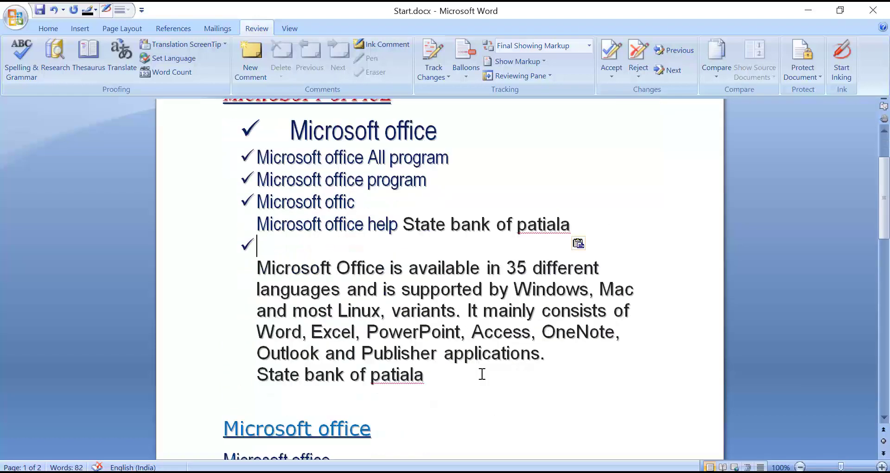
scroll(479, 371, "down", 1)
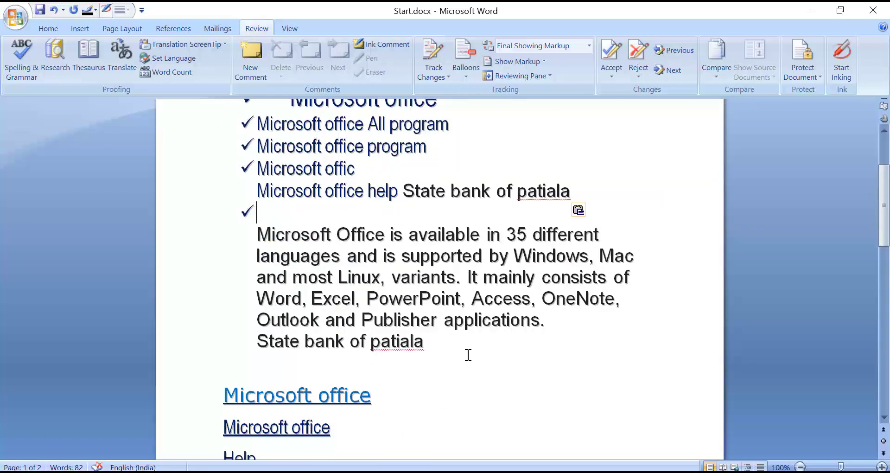
Set 'State bank of patiala', copied from the document, as the Find what text.
key("BackSpace")
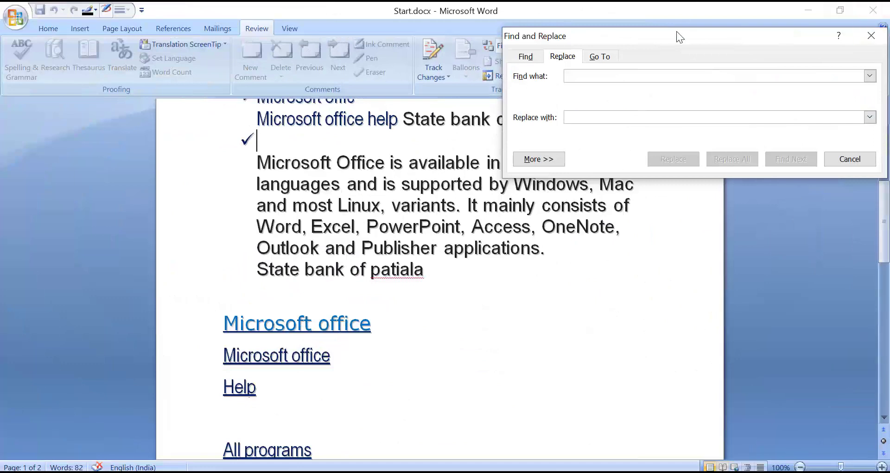
left_click_drag(677, 33, 606, 191)
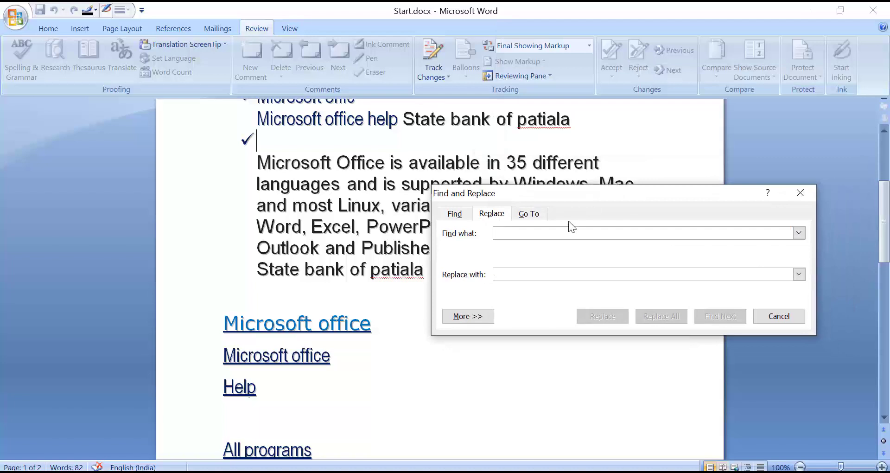
left_click(576, 119)
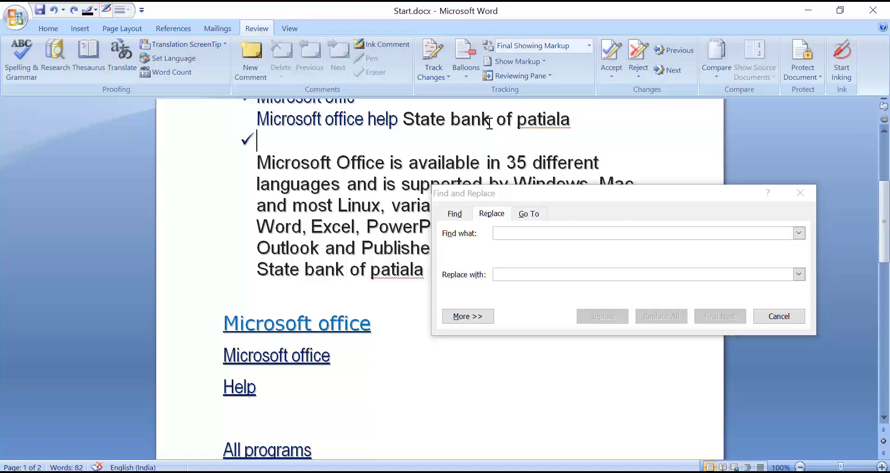
left_click_drag(403, 119, 578, 121)
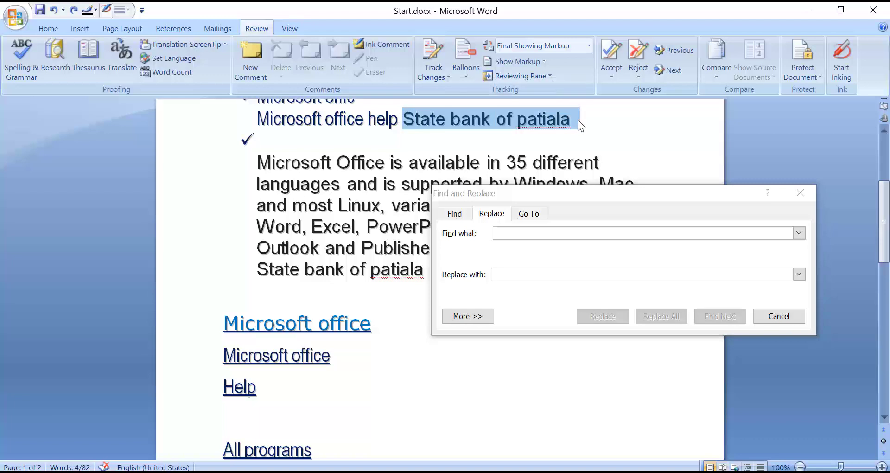
left_click(554, 233)
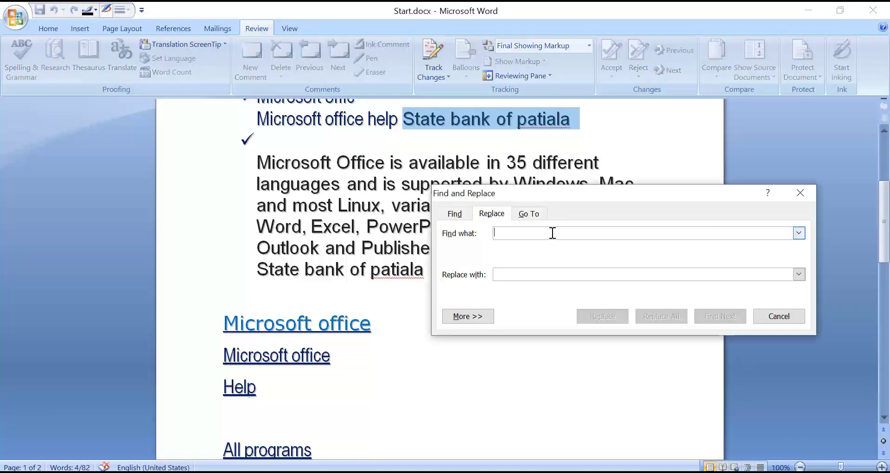
key("ctrl+v")
Enter 'State bank of india' as the replacement and replace all occurrences.
left_click(529, 272)
type("sta")
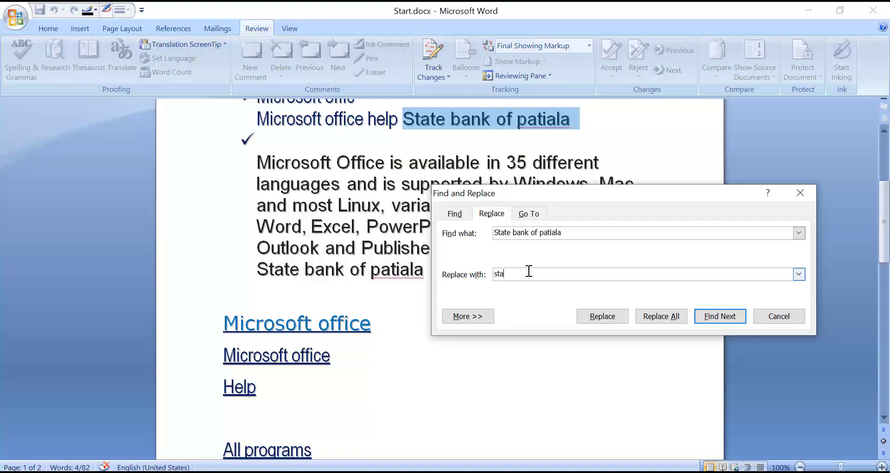
key("BackSpace")
key("BackSpace")
key("BackSpace")
type("State bank of")
type(" india")
mouse_move(641, 191)
left_mouse_down()
mouse_move(573, 240)
mouse_move(652, 277)
left_mouse_up()
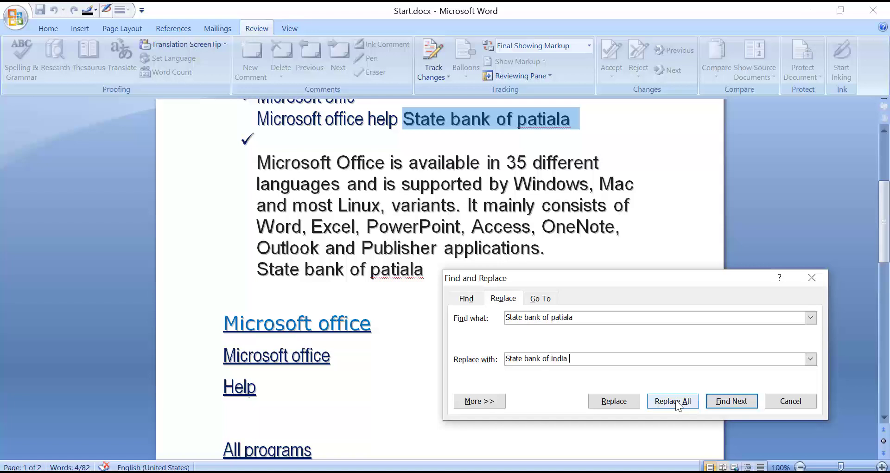
left_click(676, 406)
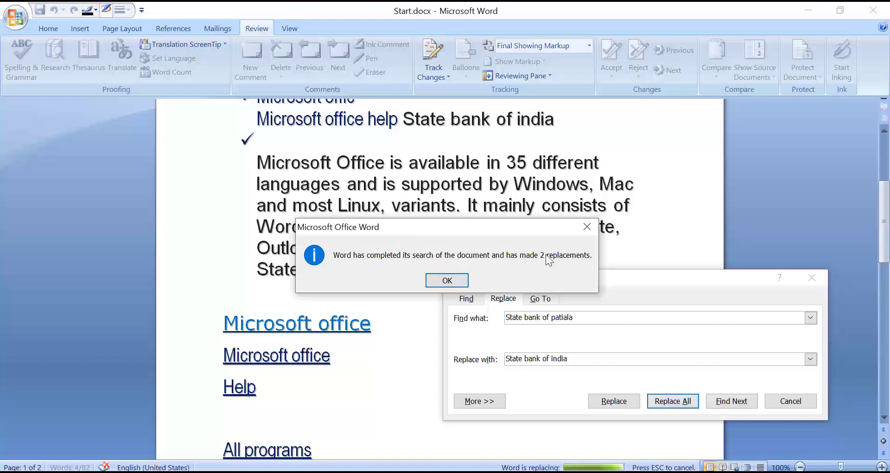
Acknowledge the 2 replacements and close the Find and Replace window.
left_click(447, 281)
left_click(777, 400)
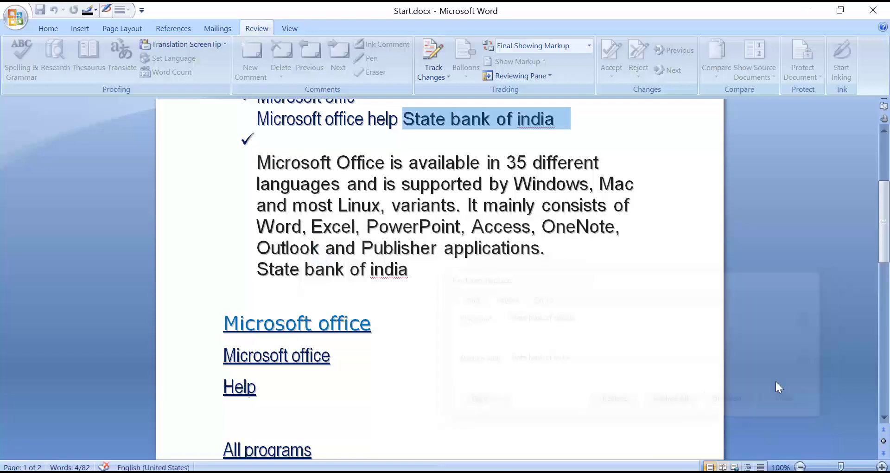
left_click(563, 126)
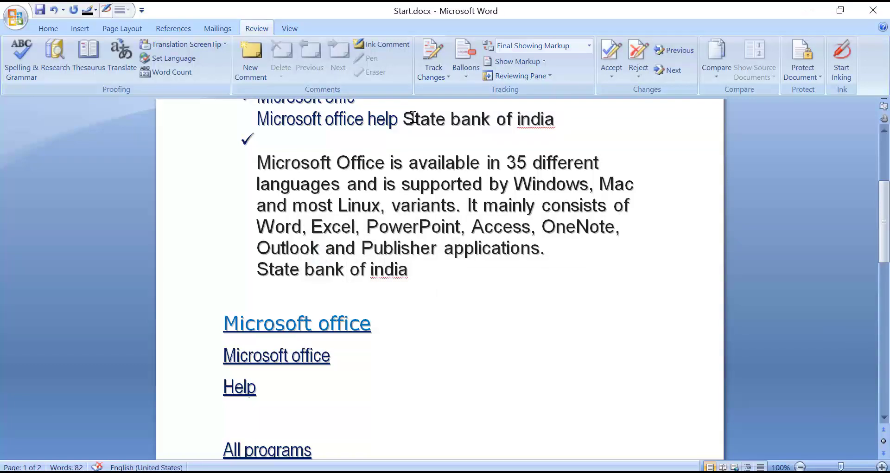
Check both 'State bank of india' lines, then return to the textbook in Whiteboard.
left_click_drag(407, 120, 561, 121)
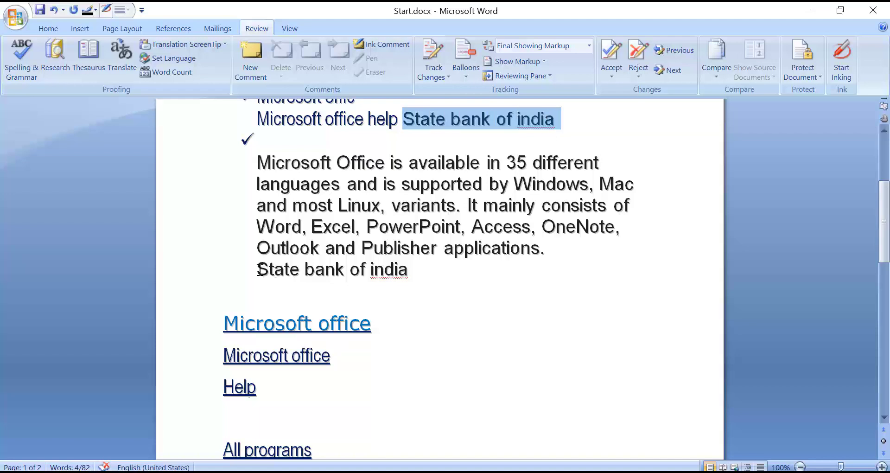
left_click_drag(261, 269, 433, 270)
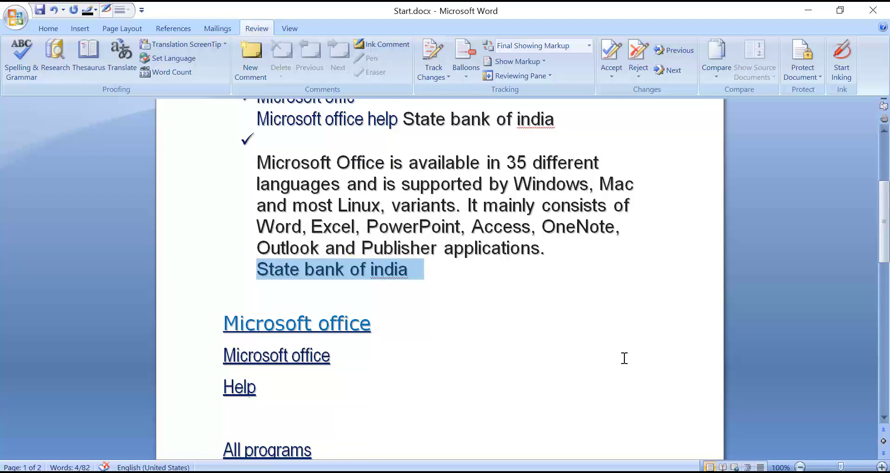
left_click(482, 249)
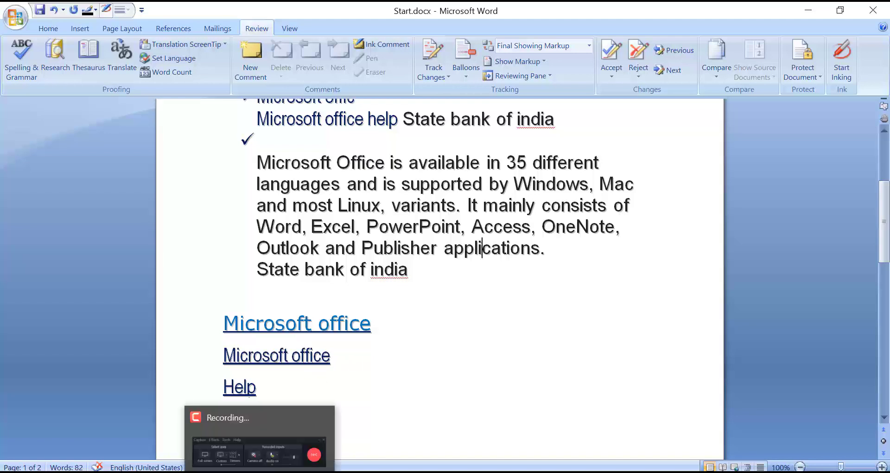
left_click(503, 365)
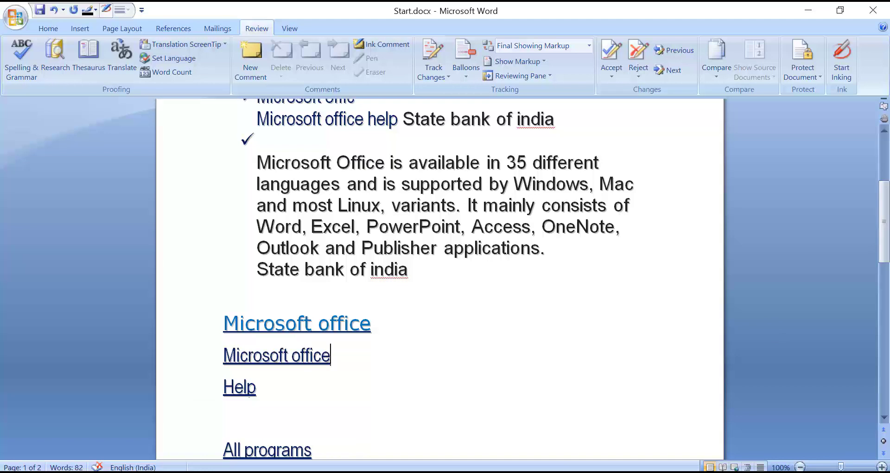
left_click(260, 471)
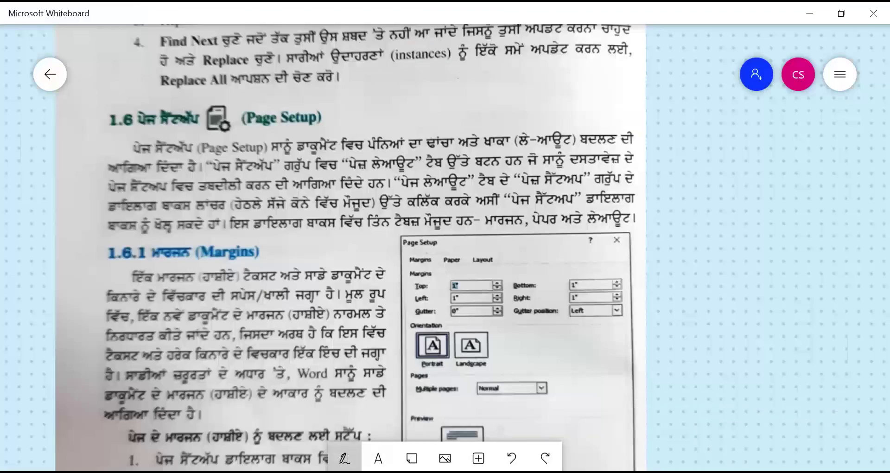
Turn on inking with the yellow highlighter for the Page Setup group sentence.
left_click(344, 458)
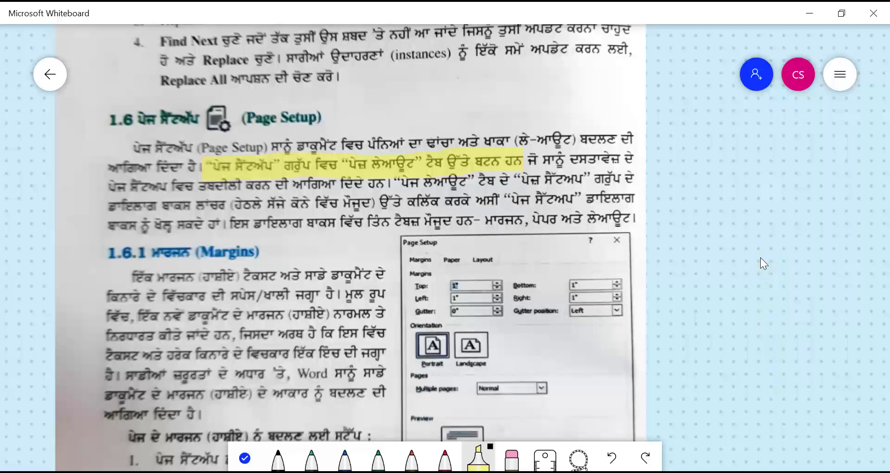
Finish inking and scroll down to the 1.6.1 Margins steps beside the Page Setup figure.
scroll(611, 390, "up", 1)
scroll(611, 390, "up", 2)
scroll(611, 391, "down", 2)
scroll(357, 248, "down", 1)
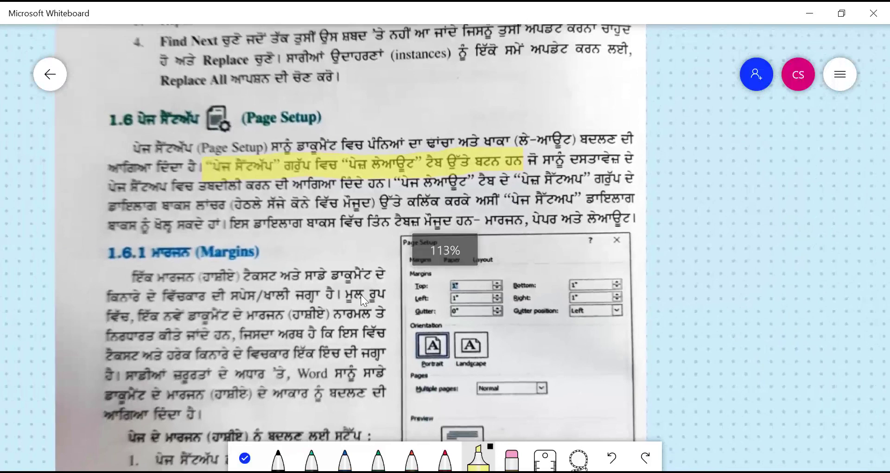
left_click(246, 459)
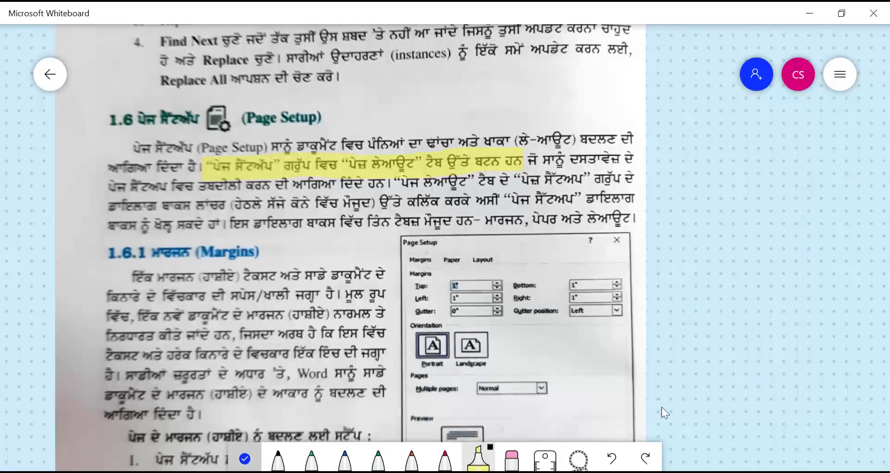
scroll(739, 241, "down", 3)
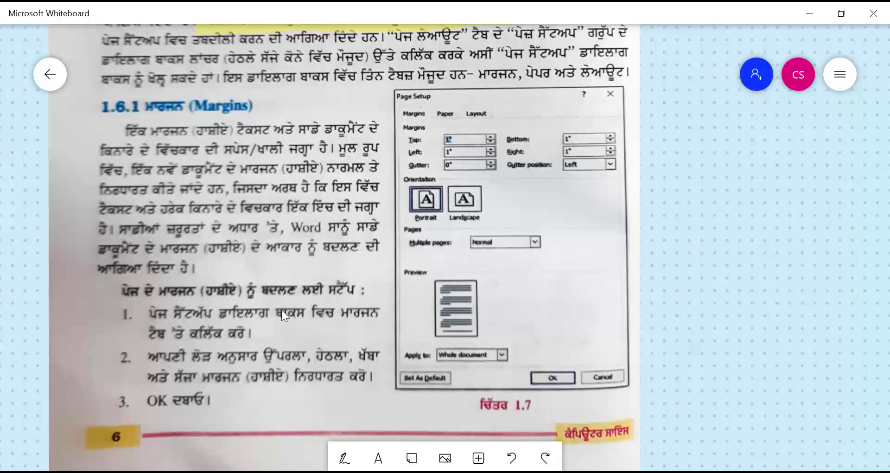
Scroll to section 1.6.3 Page size and highlight the Letter, A4 and Legal sizes line.
scroll(678, 409, "down", 5)
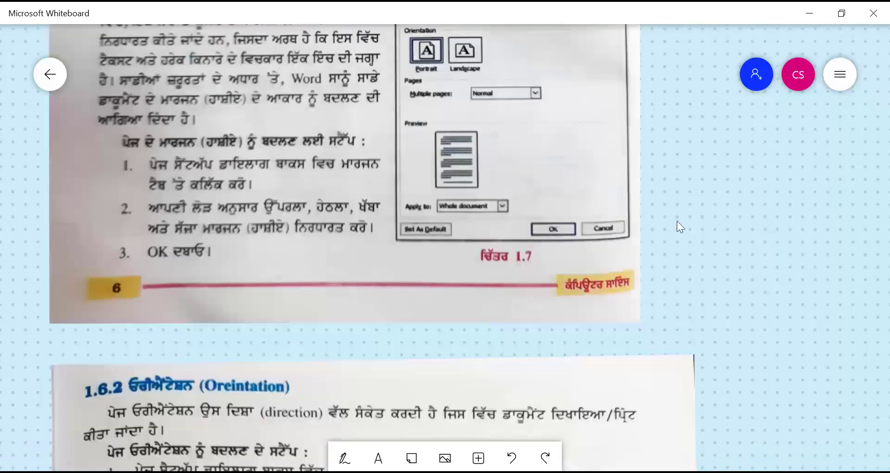
scroll(738, 403, "down", 3)
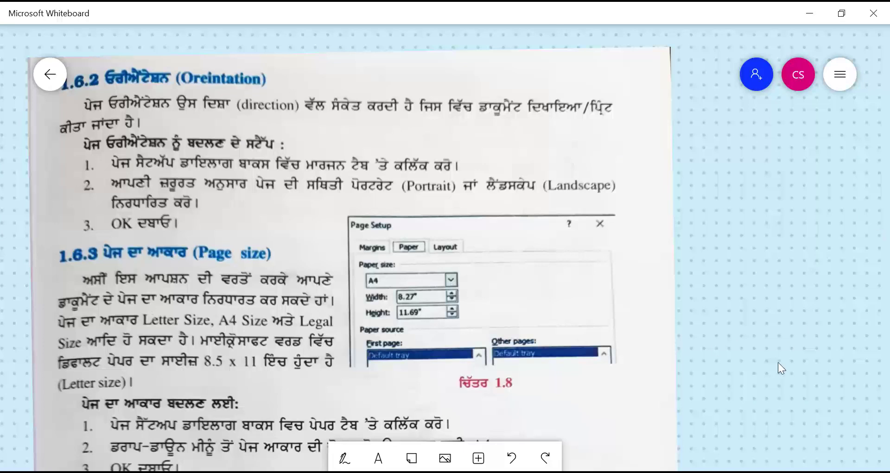
scroll(761, 346, "down", 3)
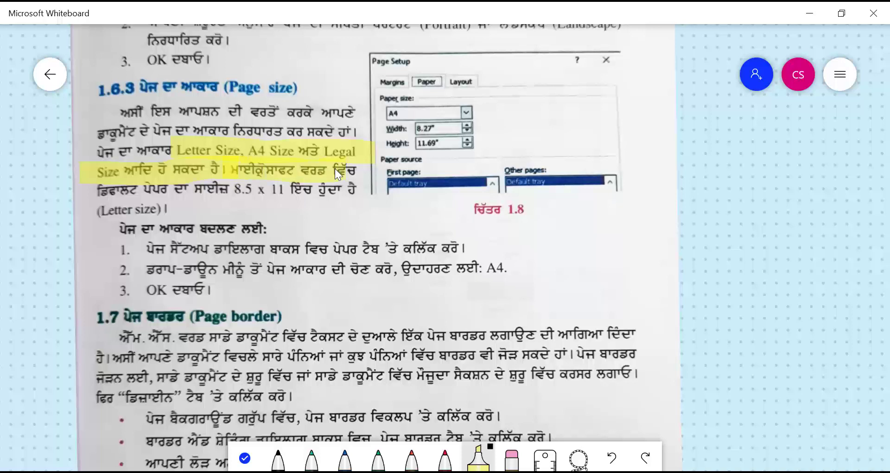
left_click_drag(88, 191, 196, 190)
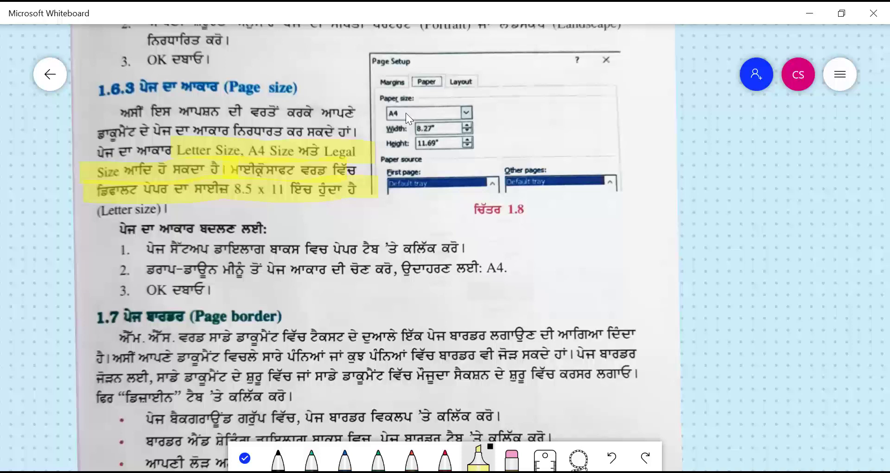
left_click(245, 460)
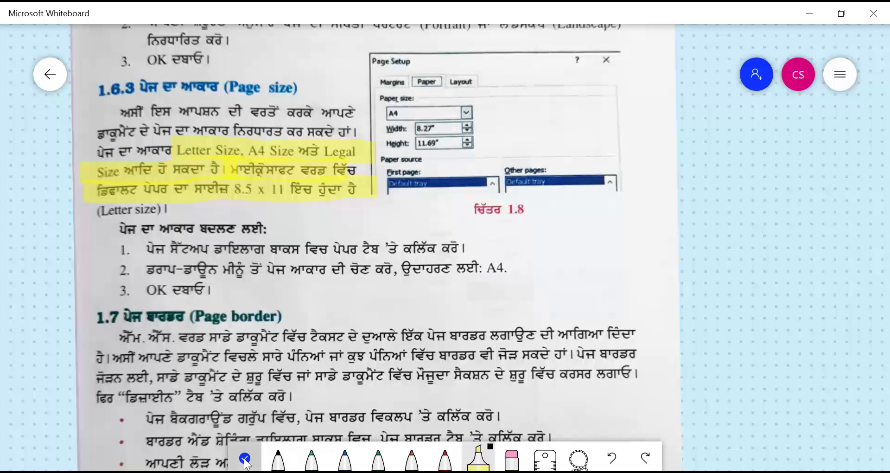
scroll(733, 342, "down", 5)
scroll(730, 342, "down", 3)
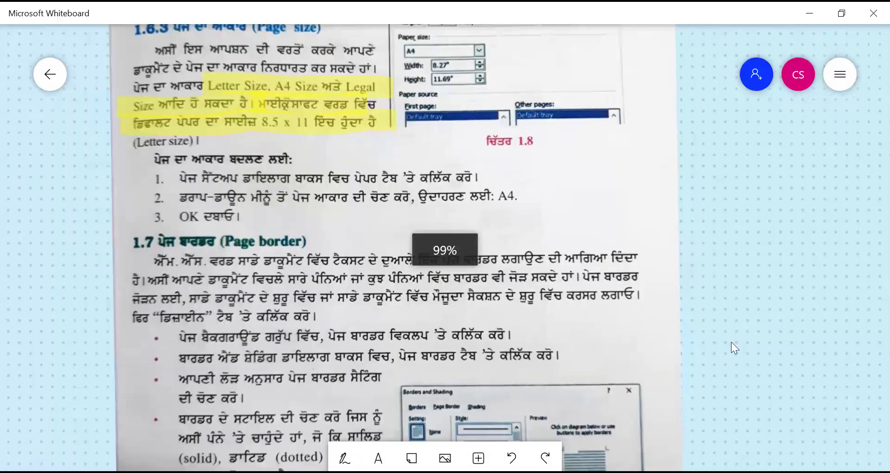
scroll(732, 348, "up", 2)
scroll(729, 346, "up", 5)
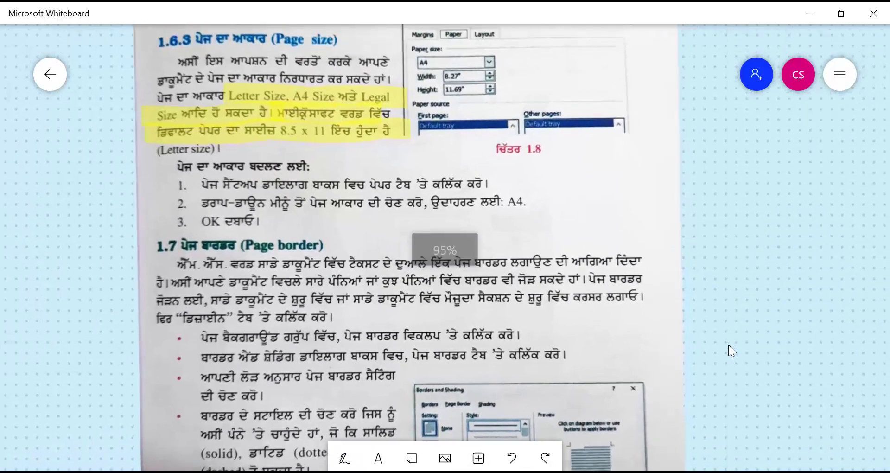
scroll(728, 346, "down", 3)
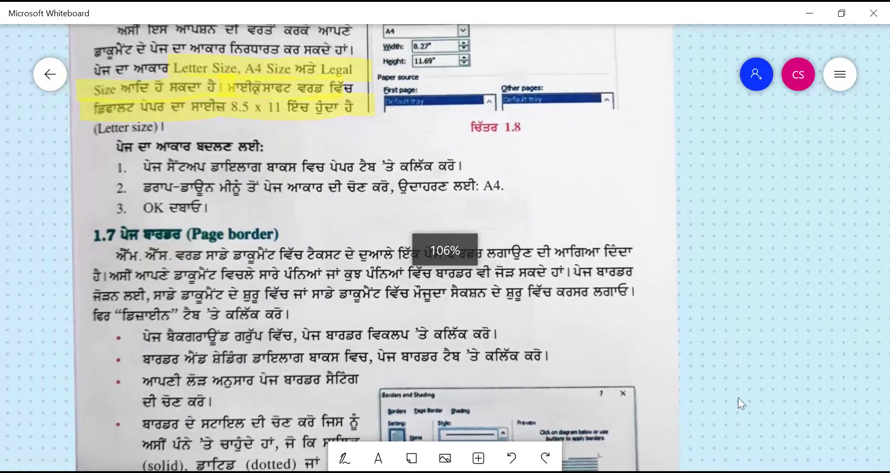
left_click_drag(730, 422, 728, 228)
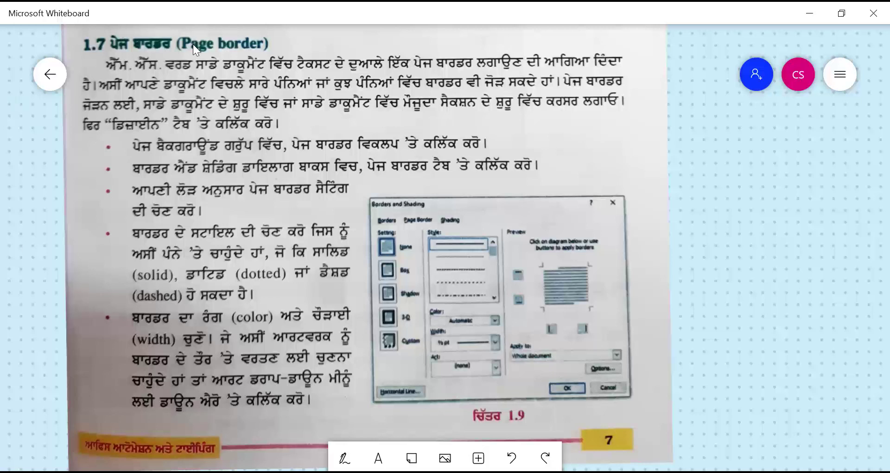
Highlight the first line of section 1.7 Page border in yellow and leave inking mode.
left_click(345, 458)
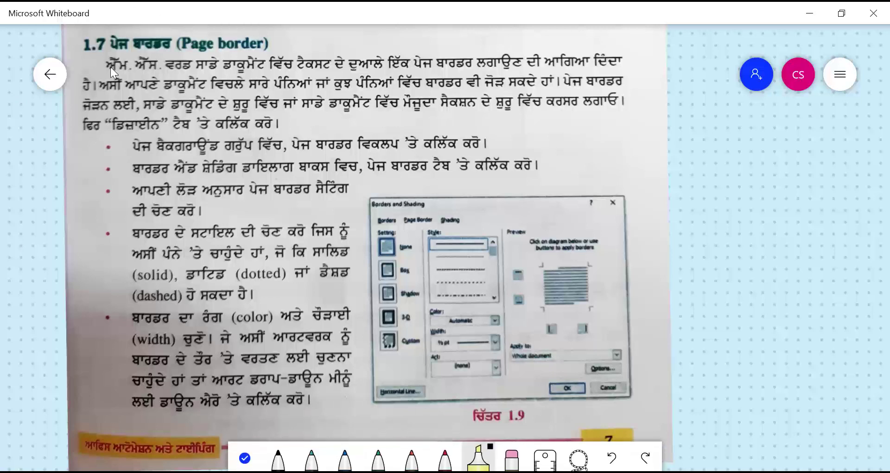
left_click_drag(175, 65, 265, 65)
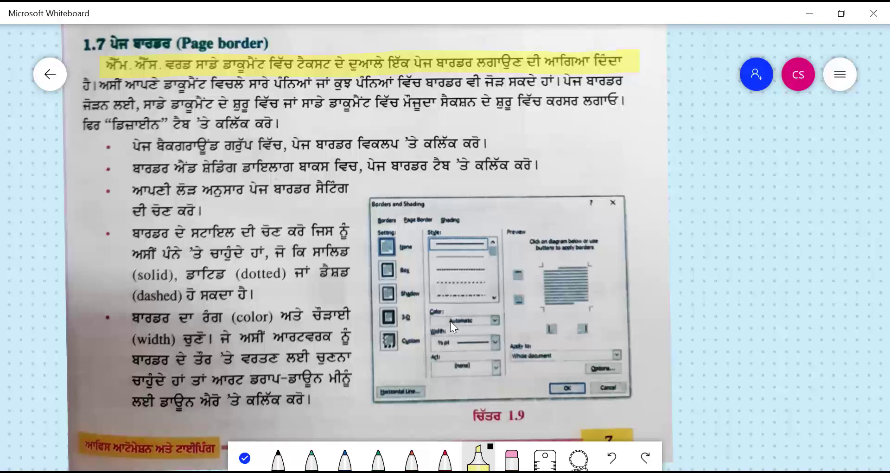
left_click(244, 458)
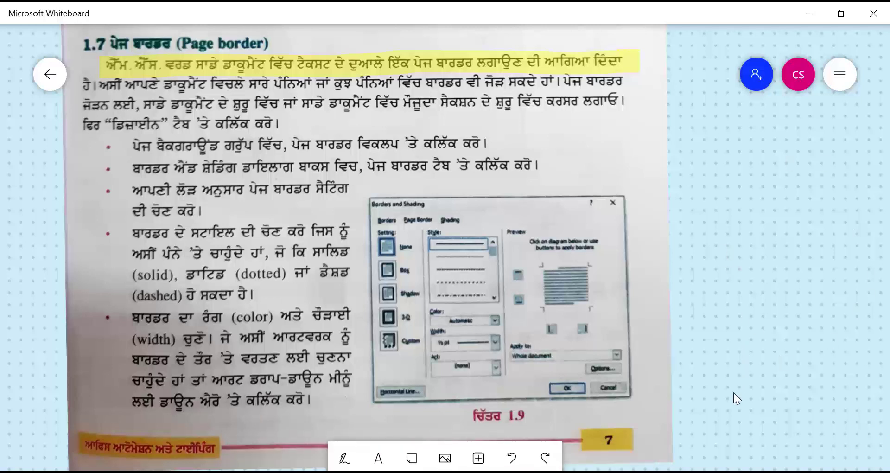
Scroll down to section 1.8 Print Preview and Print and raise its print screenshot into view.
scroll(734, 344, "down", 6)
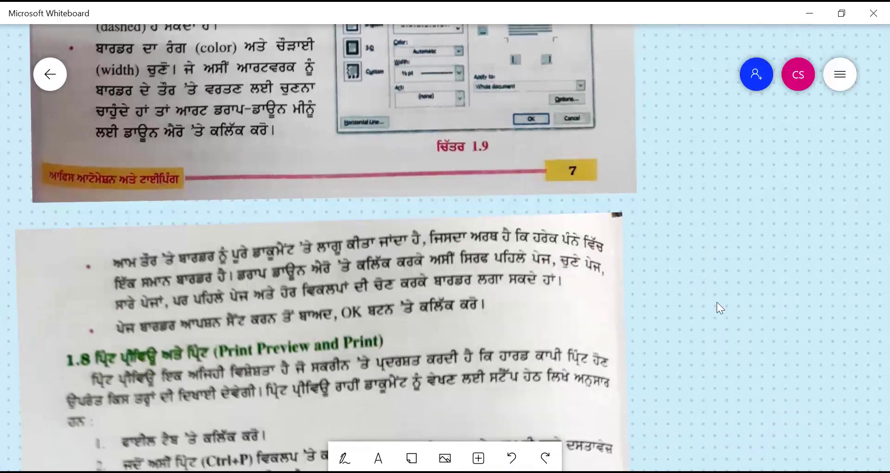
scroll(739, 193, "down", 4)
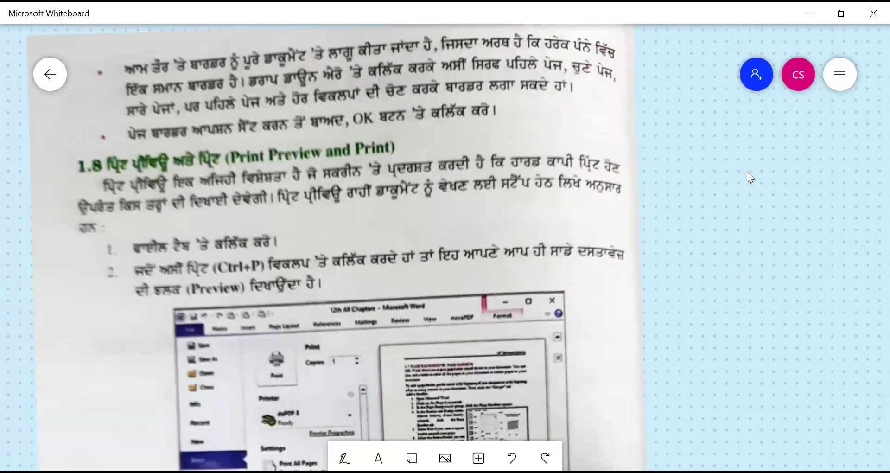
scroll(736, 350, "down", 2)
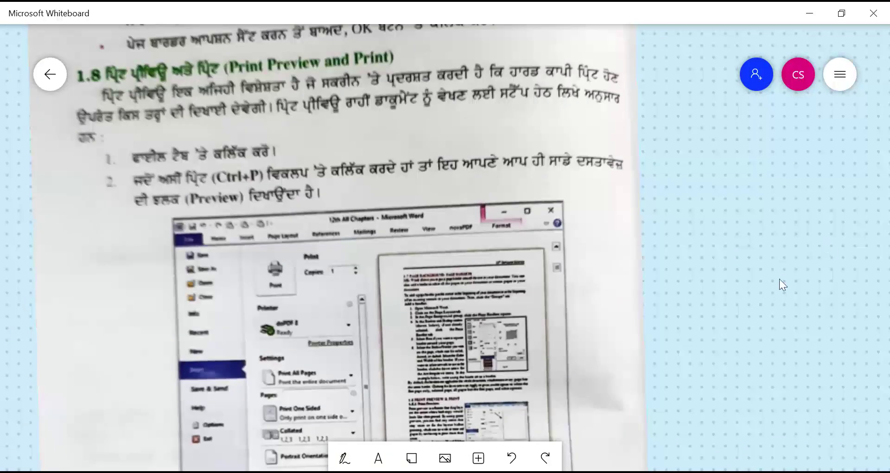
left_click_drag(759, 310, 759, 287)
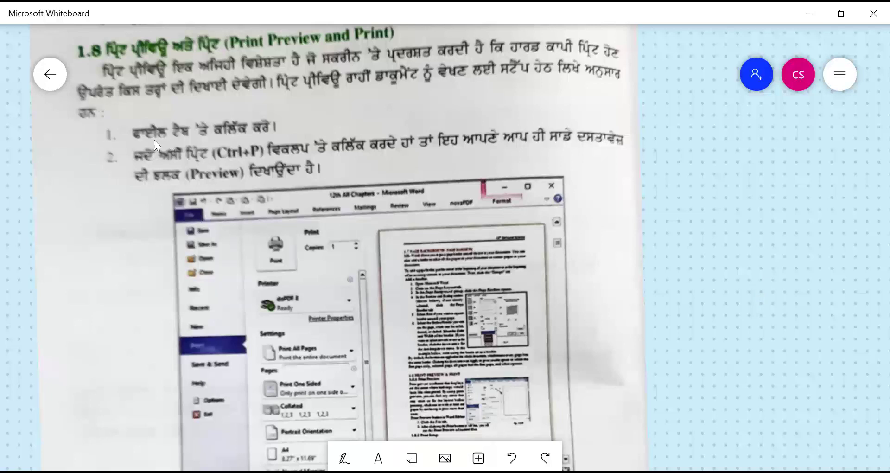
Highlight the Print Preview and Print steps in yellow, then exit inking mode.
left_click(345, 458)
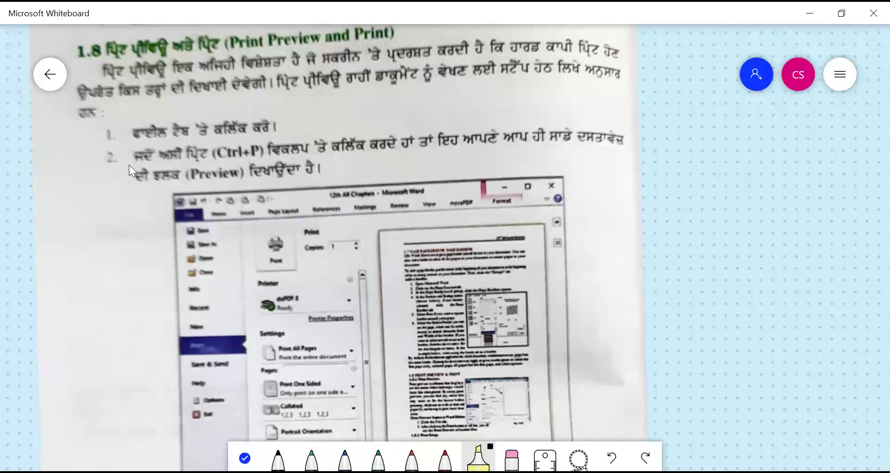
left_click_drag(154, 127, 272, 124)
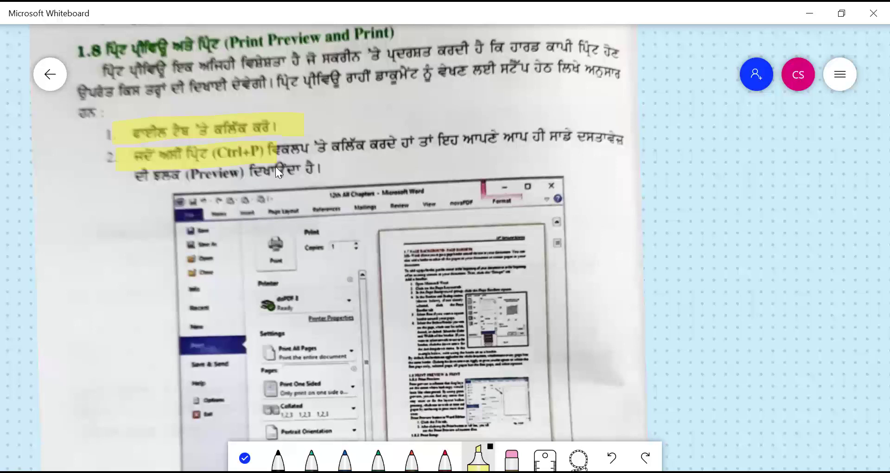
left_click(244, 458)
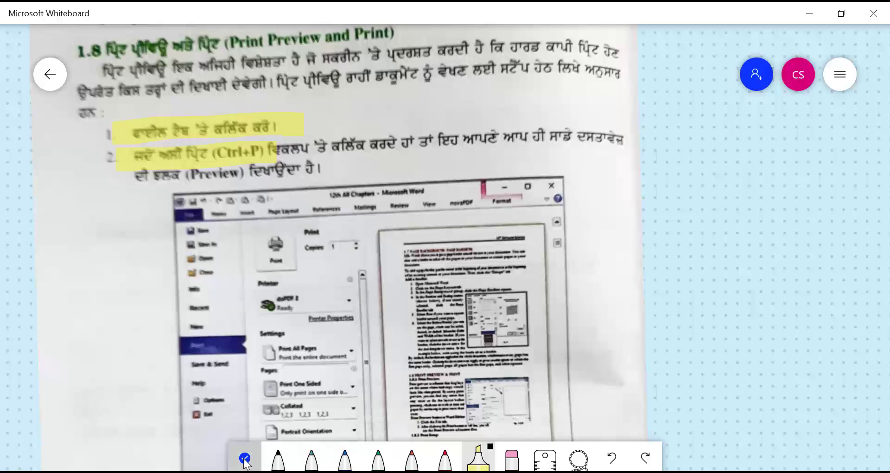
Pan and scroll the Whiteboard notes back to 1.6 Page Setup, 1.6.1 Margins and figure 1.7.
scroll(812, 273, "down", 2)
scroll(811, 274, "down", 2)
scroll(811, 274, "up", 2)
scroll(807, 280, "up", 2)
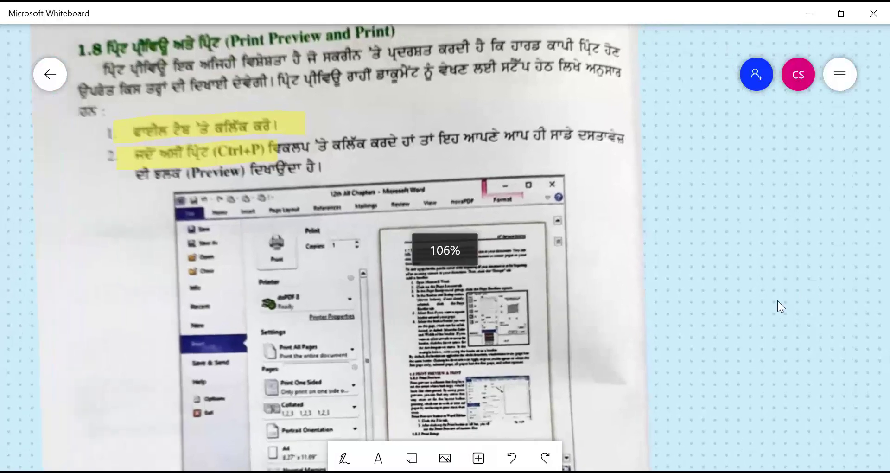
left_click_drag(743, 371, 712, 166)
mouse_move(726, 370)
left_mouse_down()
mouse_move(750, 241)
mouse_move(782, 401)
left_mouse_up()
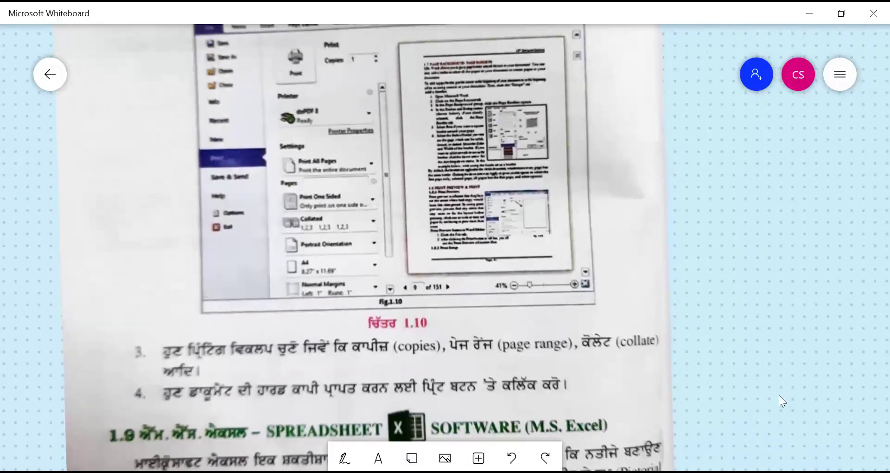
left_click_drag(755, 249, 784, 421)
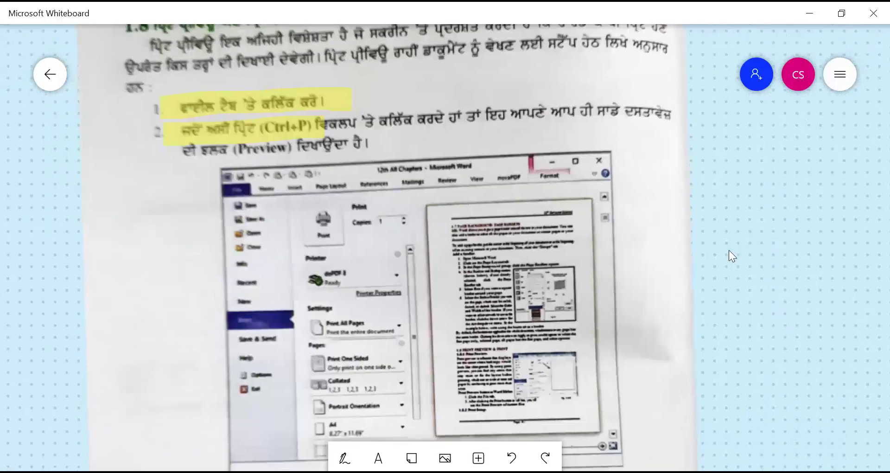
scroll(752, 278, "up", 10)
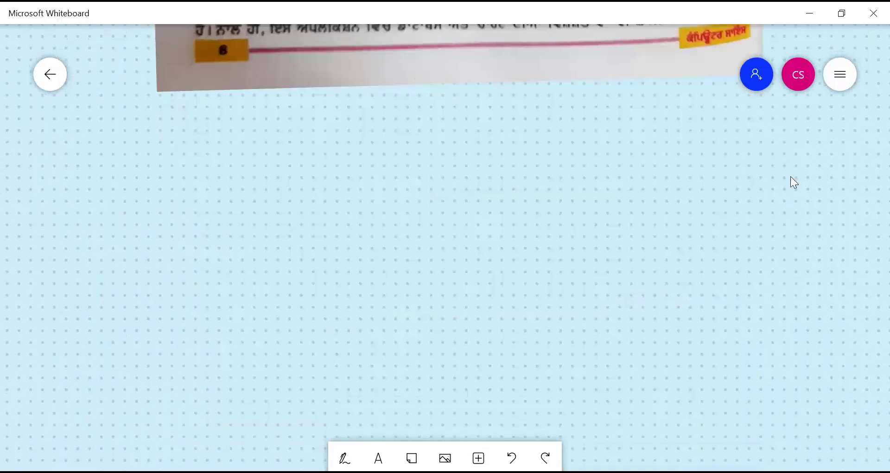
scroll(791, 177, "up", 1)
scroll(775, 191, "down", 5)
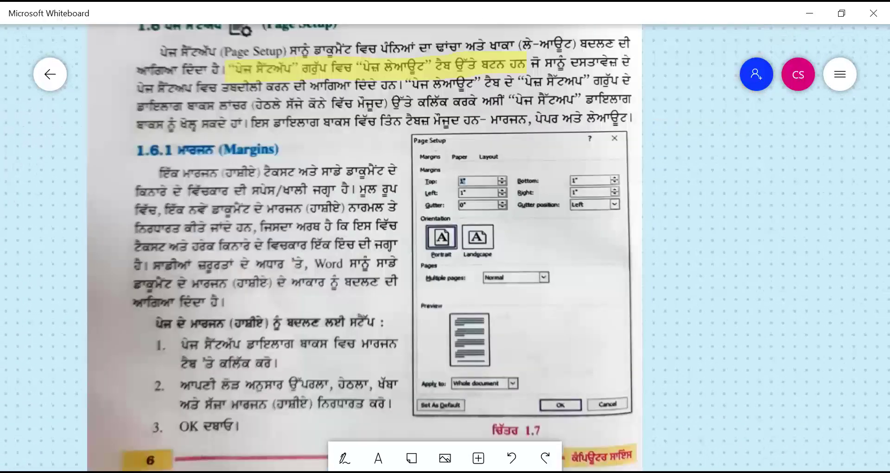
mouse_move(190, 472)
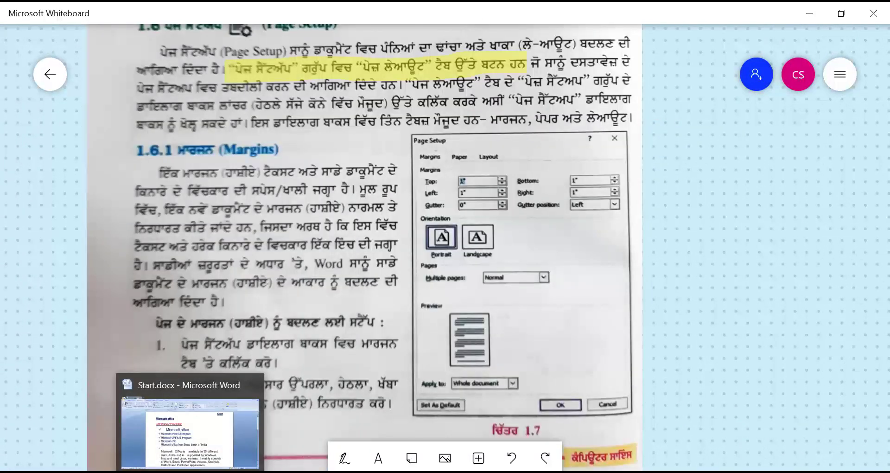
Return to Start.docx and show the margin presets Normal, Narrow, Moderate and Wide.
left_click(190, 426)
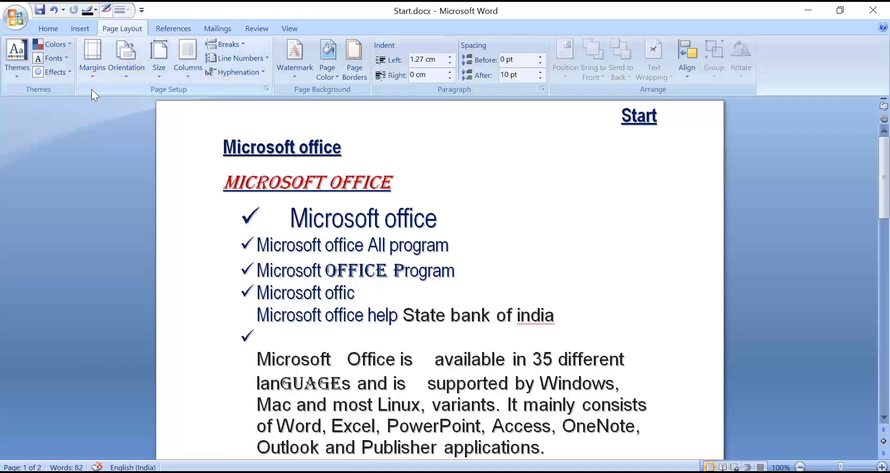
left_click(93, 64)
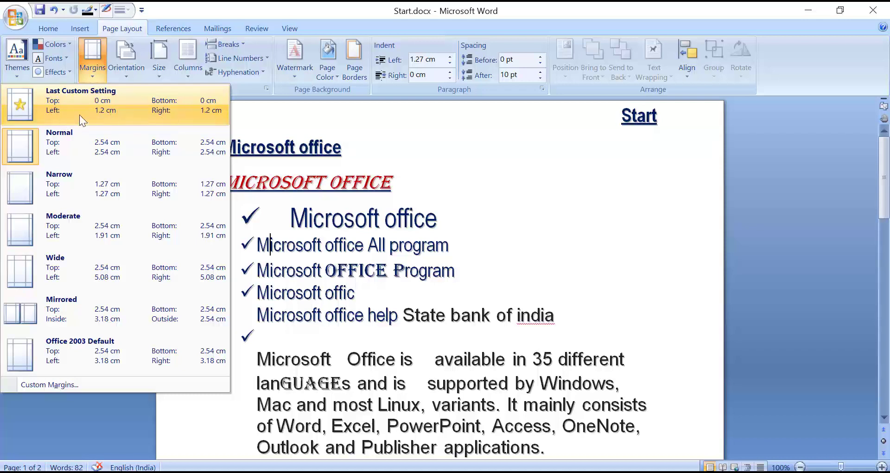
Under Custom Margins, lower the top margin to 1 cm.
left_click(76, 384)
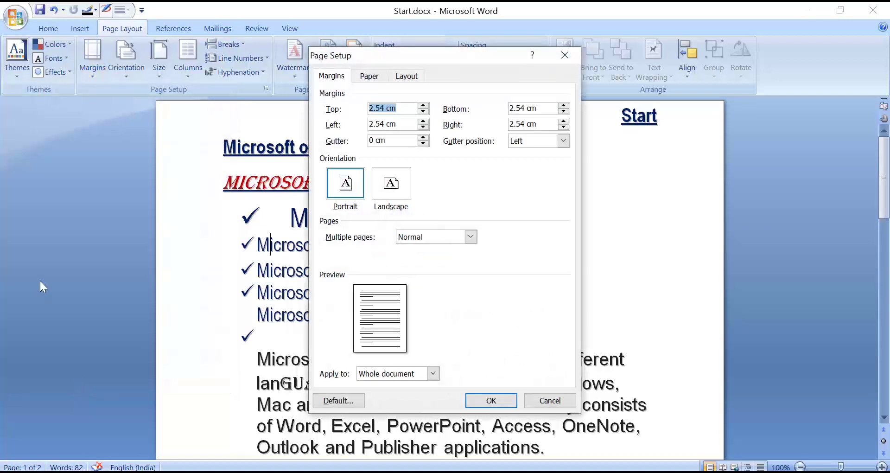
left_click(423, 111)
left_click(423, 112)
left_click(423, 111)
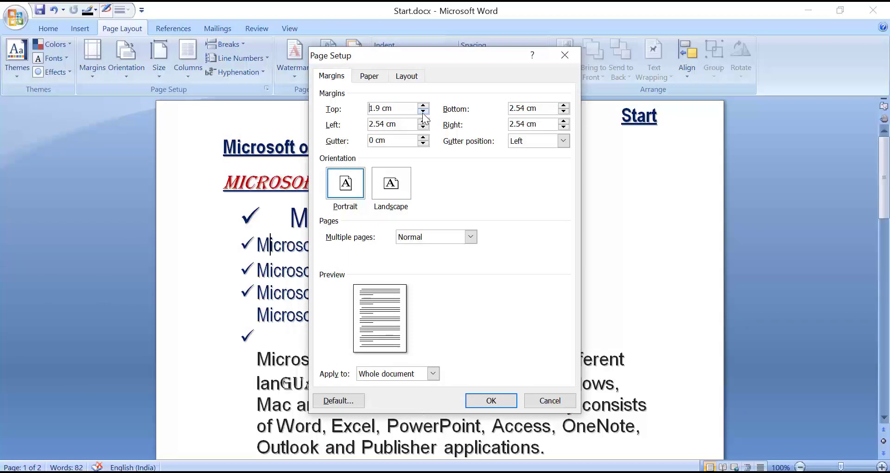
double_click(423, 111)
double_click(423, 111)
left_click(423, 111)
double_click(423, 111)
left_click(423, 111)
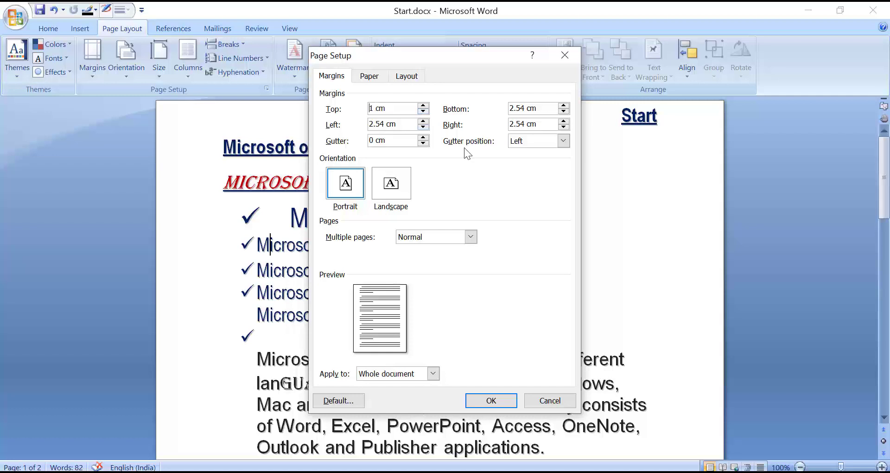
Lower the bottom margin to 1 cm.
left_click(564, 111)
left_click(563, 111)
left_click(564, 111)
left_click(564, 112)
left_click(564, 111)
left_click(564, 111)
left_click(564, 112)
left_click(563, 111)
Set a 1 cm gutter with the gutter position on the Left.
left_click(423, 137)
left_click(423, 137)
left_click(423, 138)
left_click(423, 138)
left_click(424, 137)
left_click(423, 137)
left_click(424, 138)
left_click(423, 138)
left_click(564, 141)
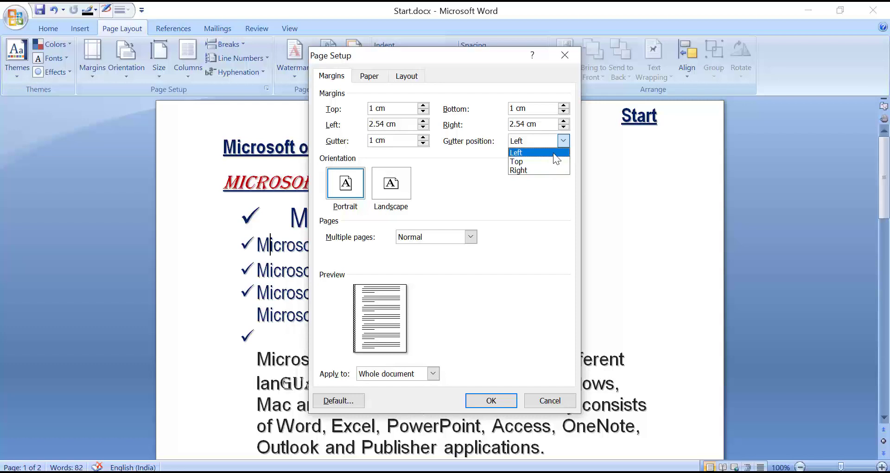
left_click(553, 153)
left_click(554, 141)
left_click(541, 152)
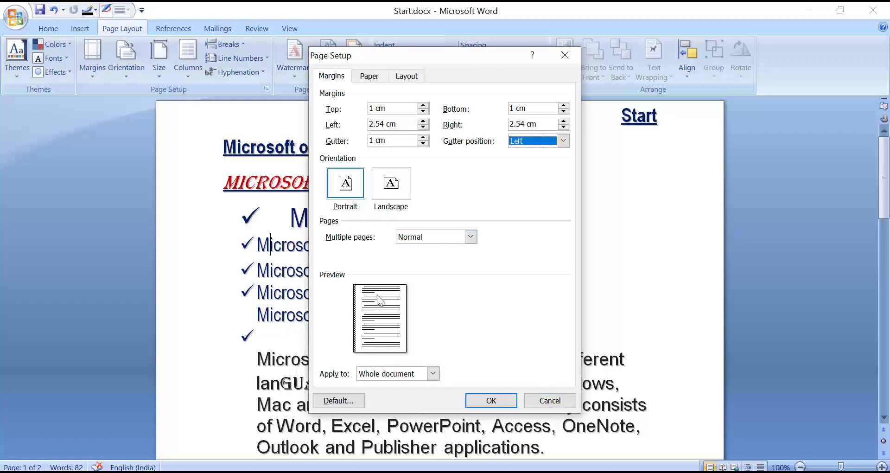
Try Landscape orientation, then keep the page in Portrait.
left_click(390, 183)
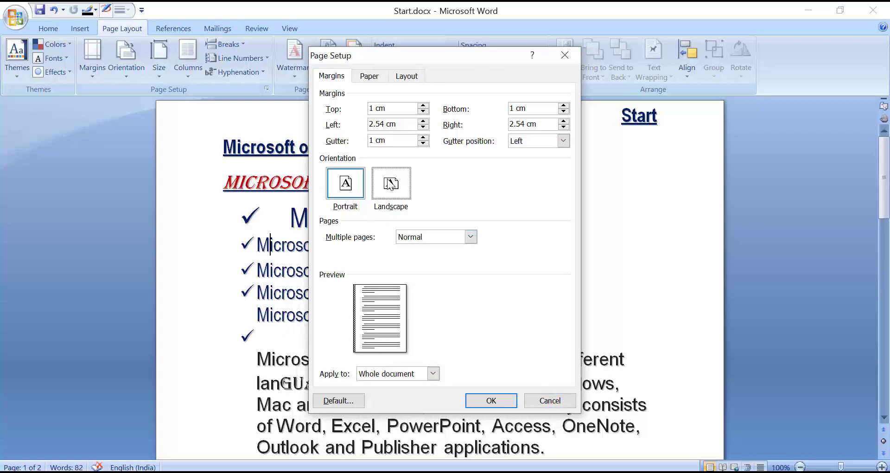
left_click(333, 188)
left_click(392, 183)
left_click(344, 185)
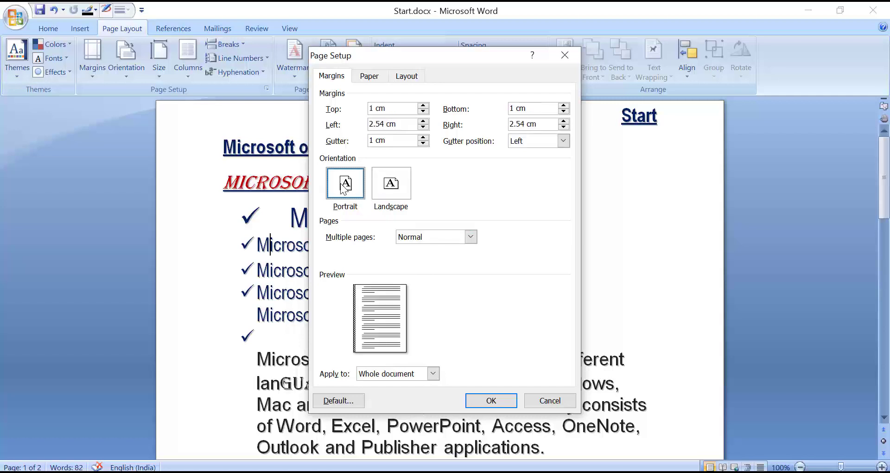
left_click(467, 237)
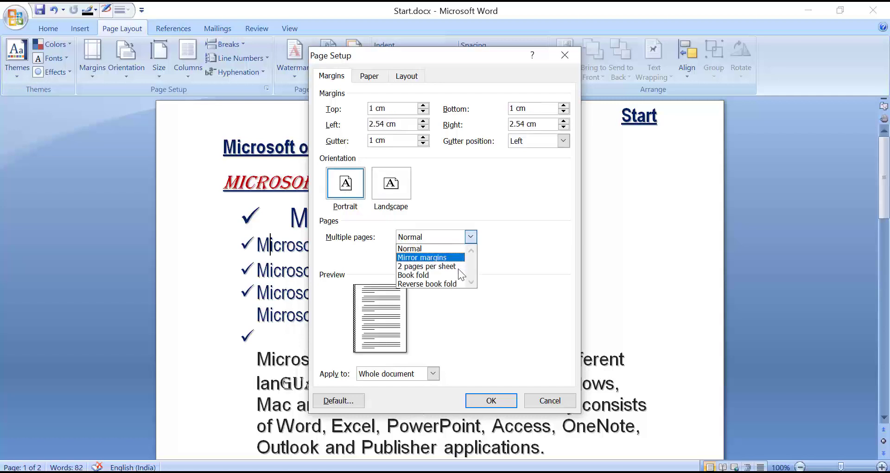
Choose Mirror margins for multiple pages, apply to Whole document, and confirm with OK.
left_click(451, 257)
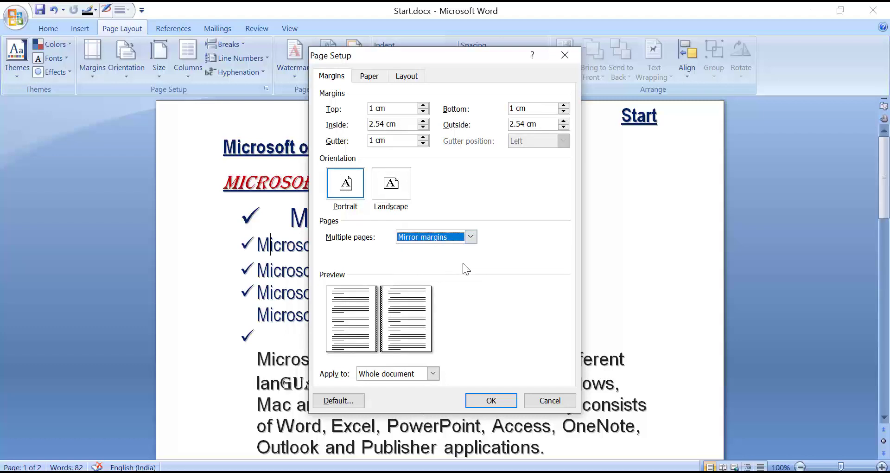
left_click(469, 237)
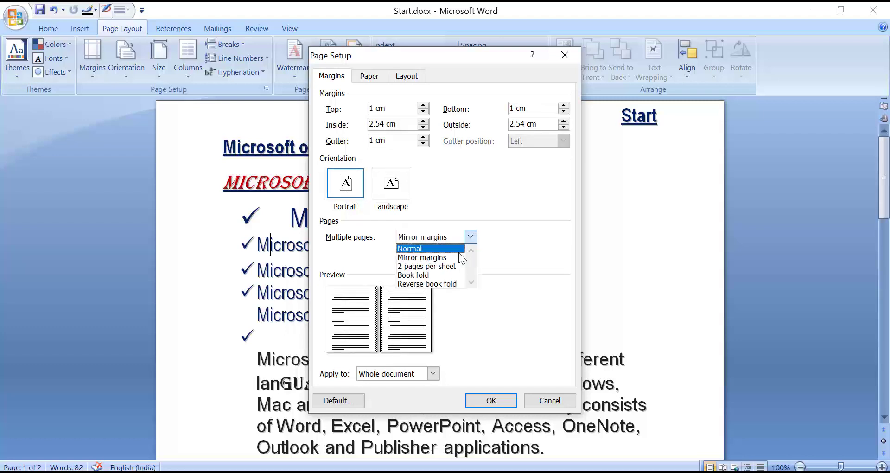
left_click(459, 257)
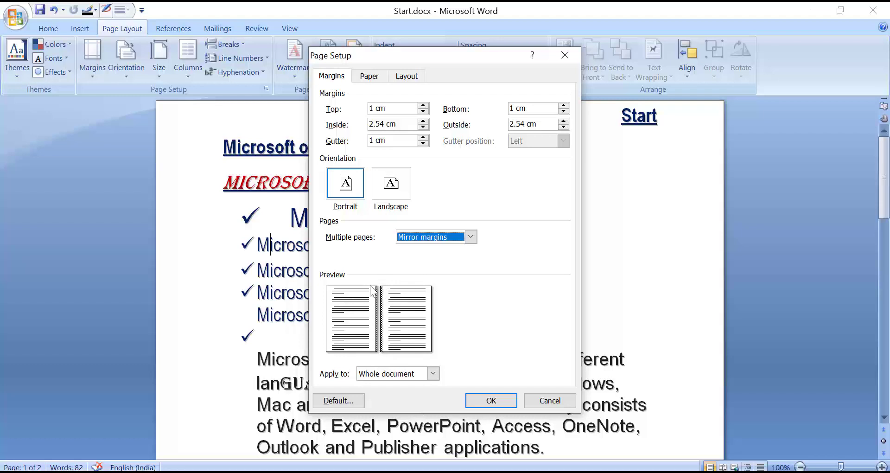
left_click(434, 374)
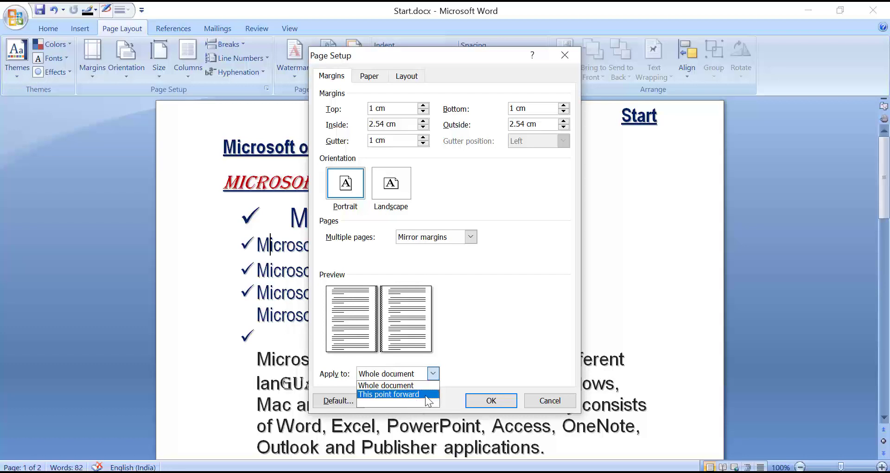
left_click(425, 386)
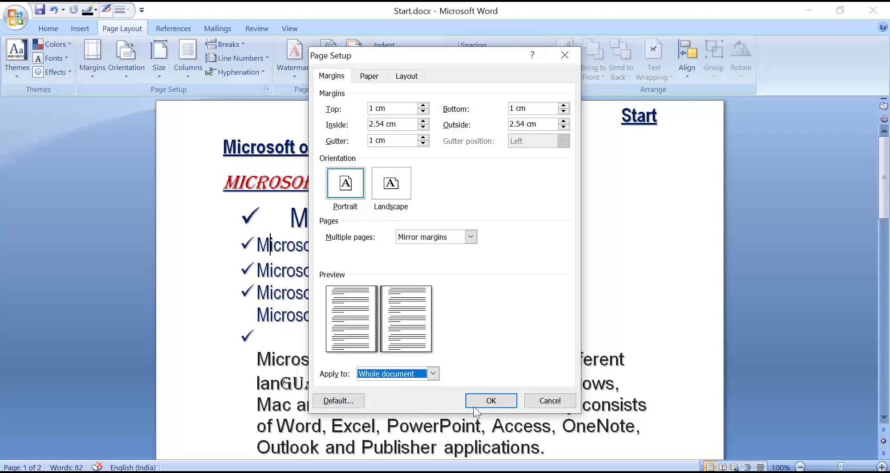
left_click(501, 406)
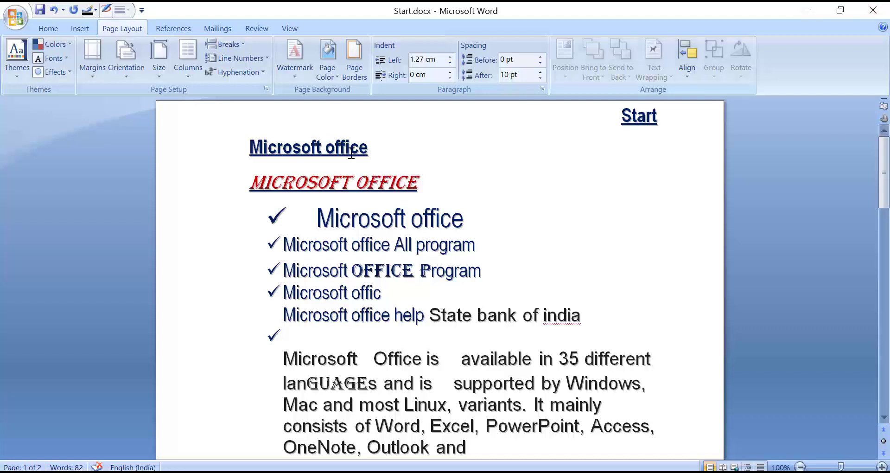
Change the paper size to A4, then bring up the Print dialog with Ctrl+P.
left_click(127, 76)
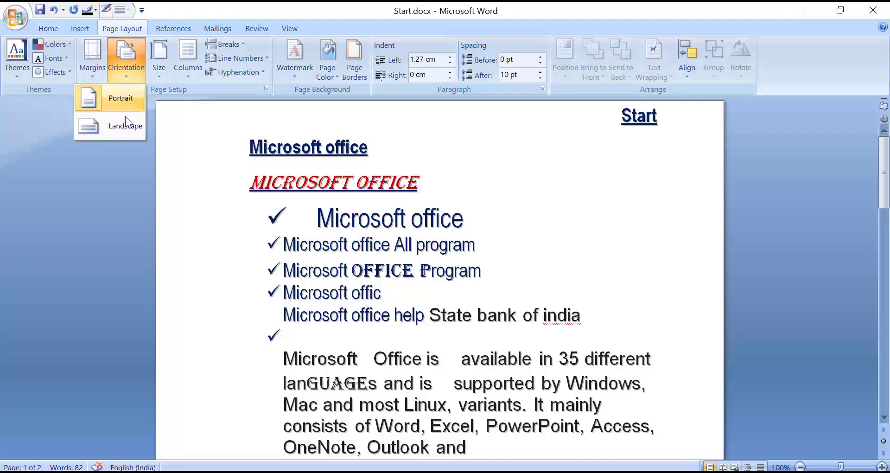
left_click(157, 74)
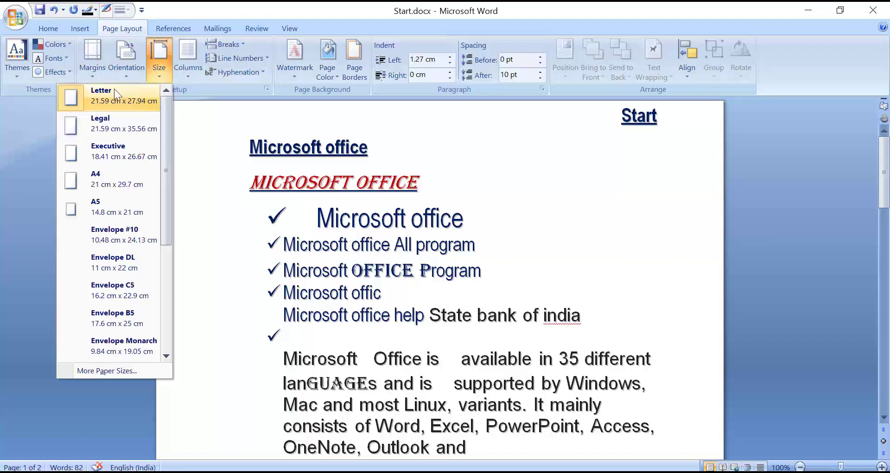
left_click(130, 179)
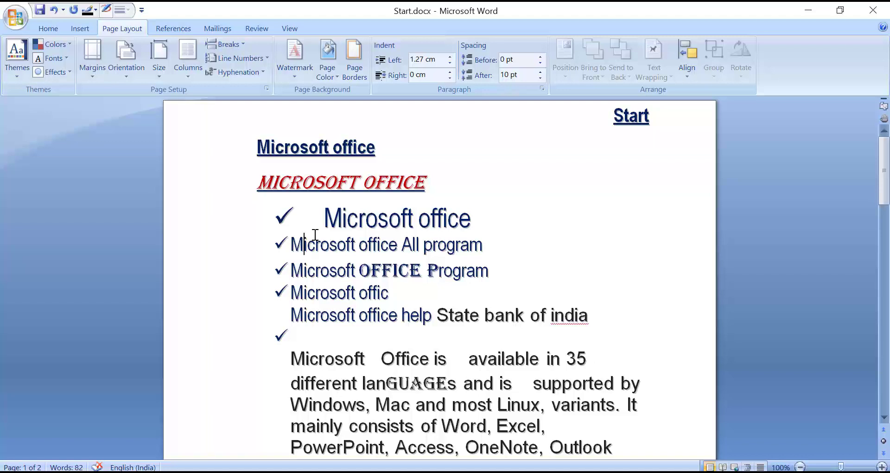
key("ctrl+p")
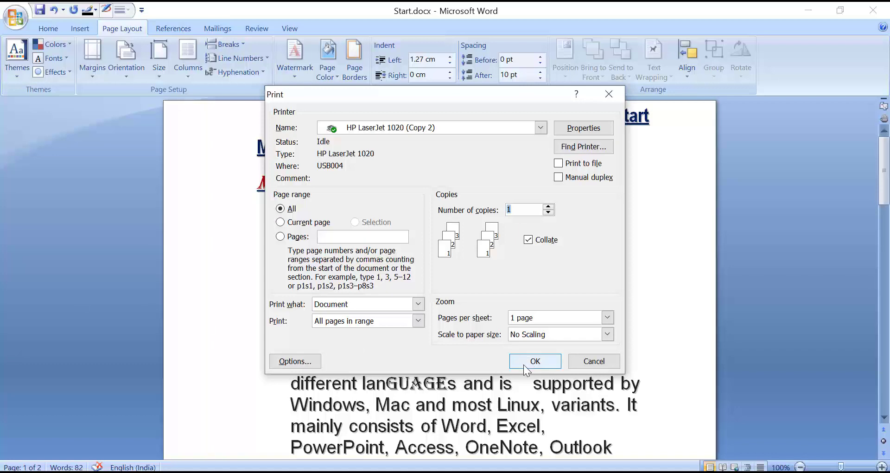
Close the Print dialog without printing and glance through the Office button menu.
left_click(610, 95)
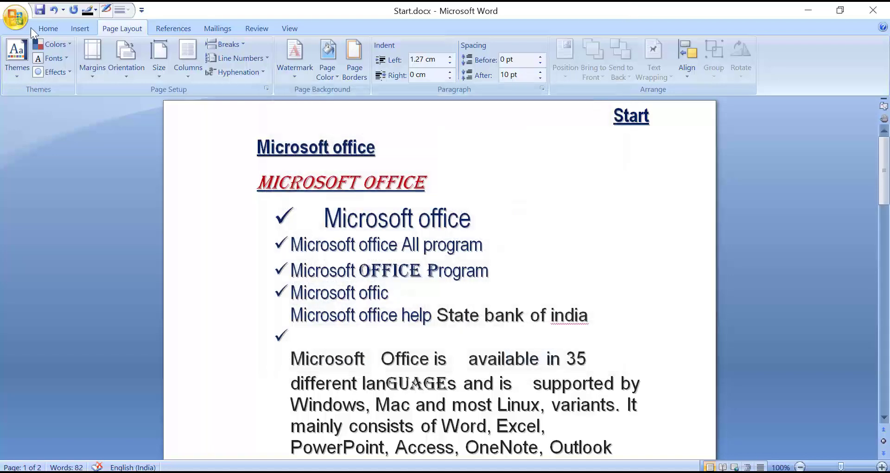
left_click(17, 18)
mouse_move(39, 169)
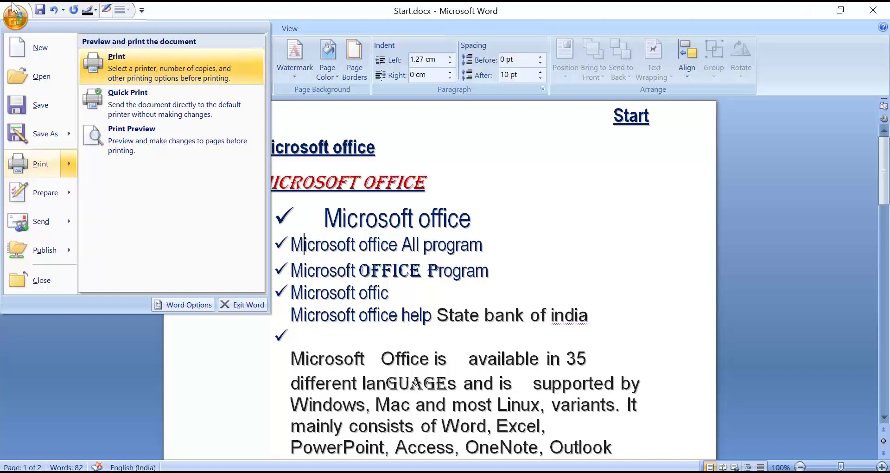
left_click(11, 23)
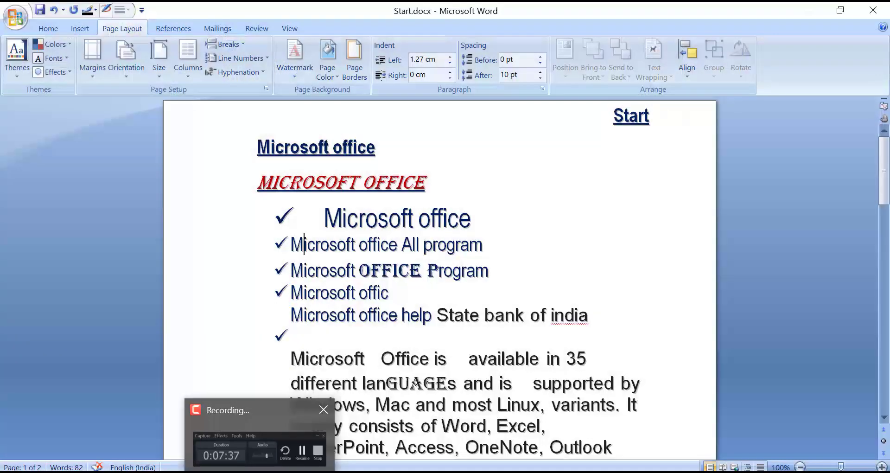
Bring the Microsoft Whiteboard notes to the front from the taskbar.
left_click(190, 472)
left_click(190, 472)
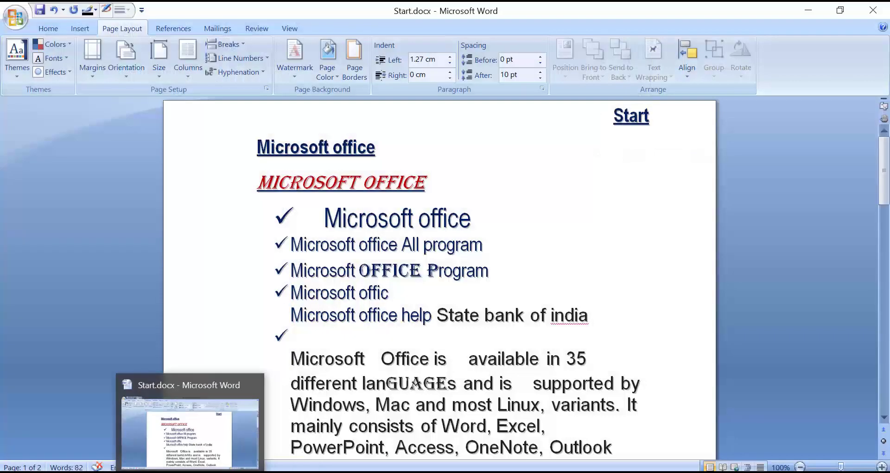
mouse_move(180, 471)
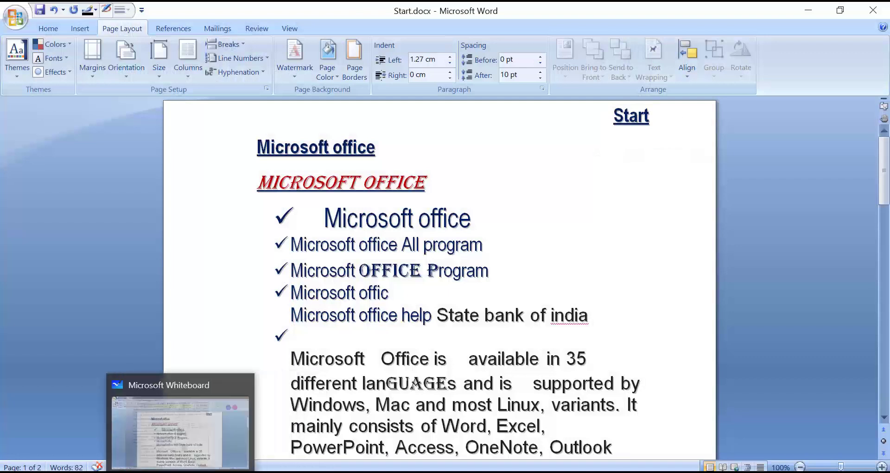
left_click(180, 432)
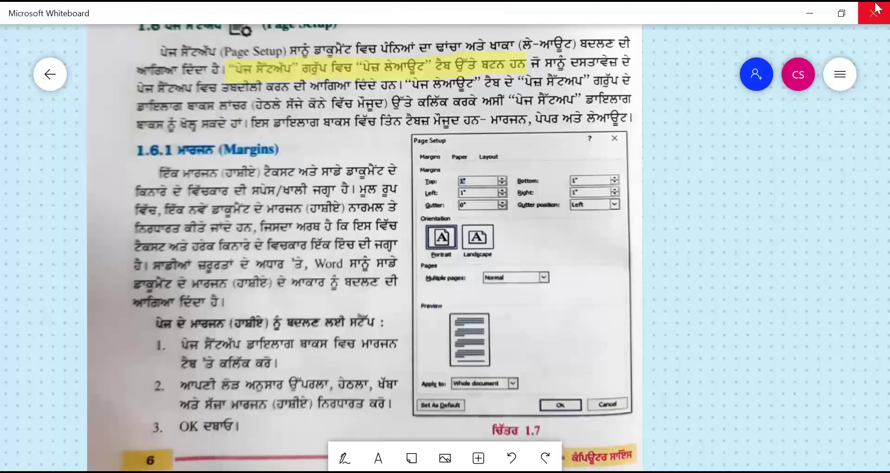
Move the Whiteboard notes past 1.6.2 Orientation down to 1.7 Page border, then Alt+Tab back to Word.
left_click_drag(725, 336, 707, 121)
scroll(707, 120, "down", 7)
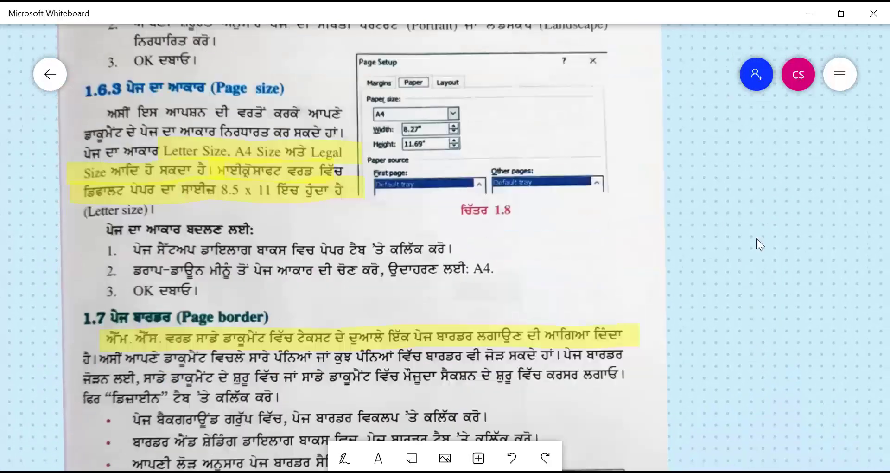
scroll(759, 244, "down", 5)
scroll(760, 244, "down", 1)
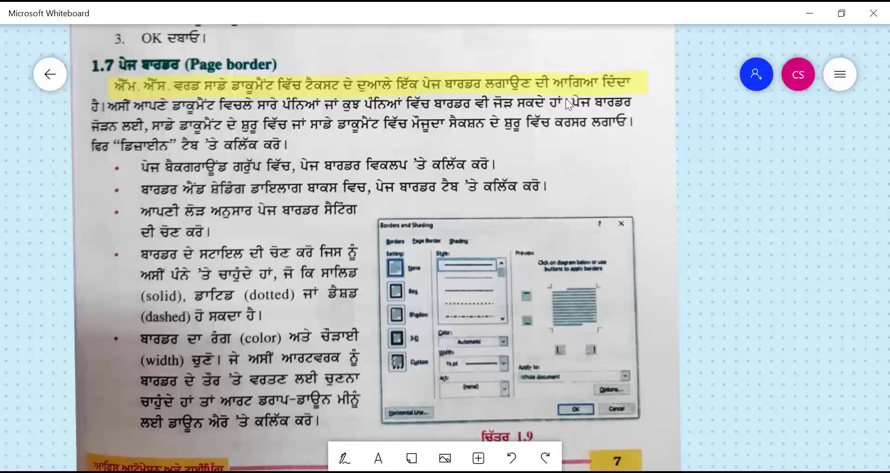
key("alt+Tab")
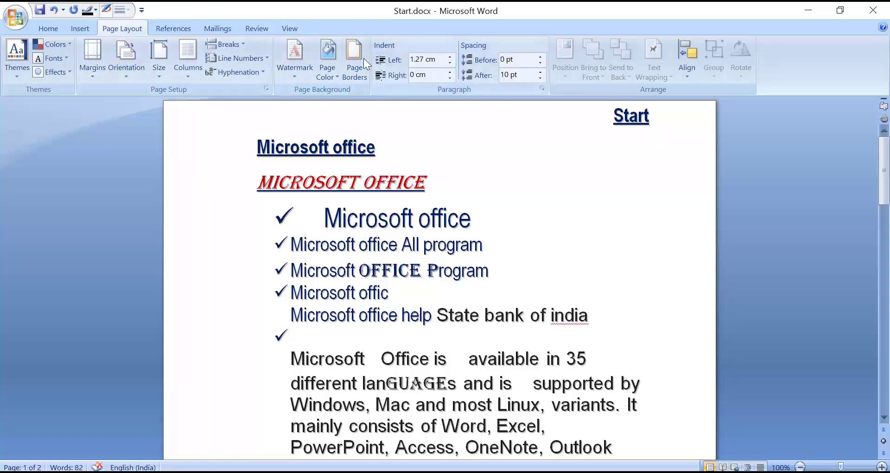
In Page Borders, pick the dash-dot line style for the border.
left_click(357, 70)
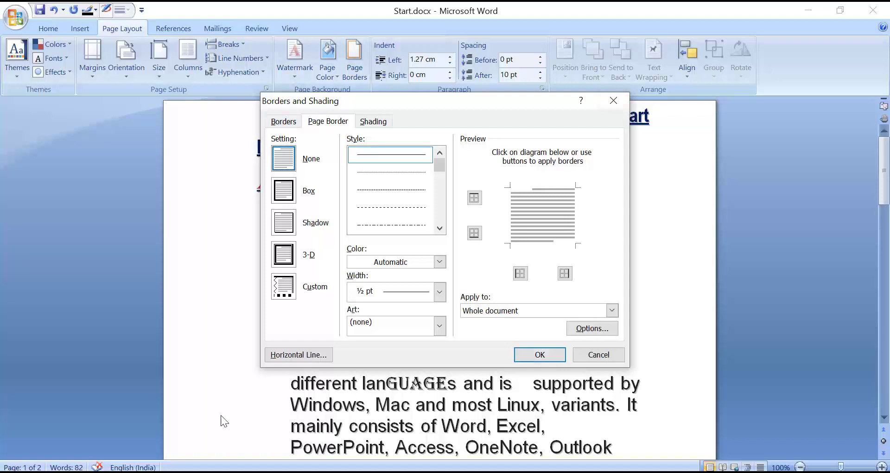
left_click(397, 158)
left_click(439, 229)
left_click(439, 228)
left_click(439, 228)
left_click(439, 228)
left_click(440, 228)
left_click(439, 228)
left_click(440, 229)
left_click(439, 228)
left_click(440, 228)
left_click(440, 228)
left_click(439, 228)
left_click(439, 228)
left_click(415, 207)
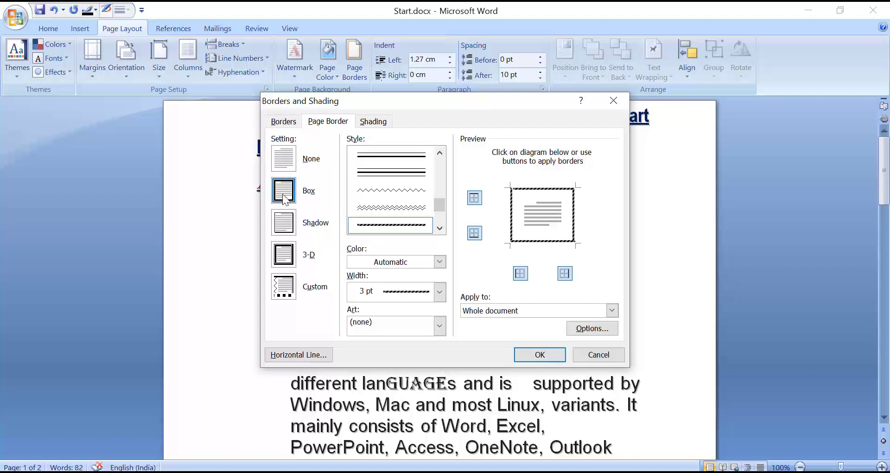
Give the border the Shadow setting, blue colour and 3 pt width.
left_click(287, 224)
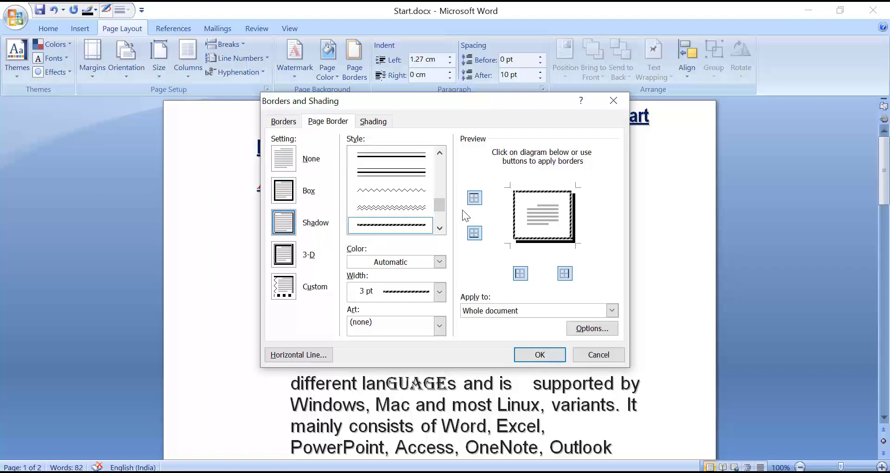
left_click(440, 263)
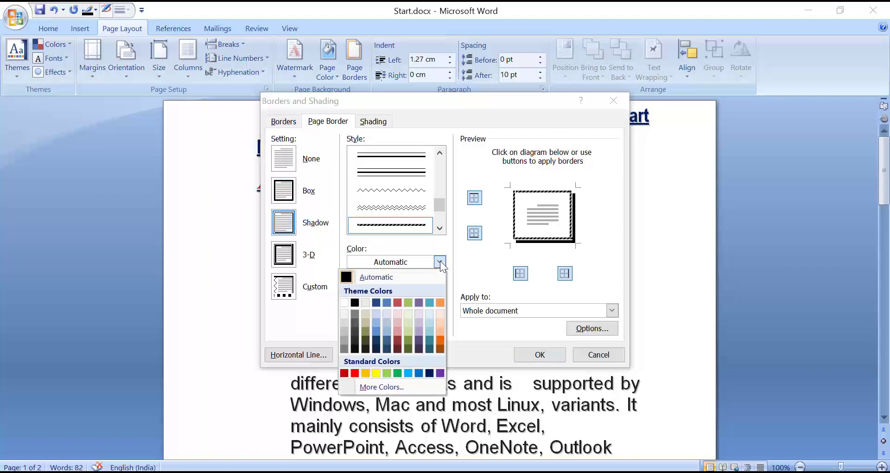
left_click(383, 302)
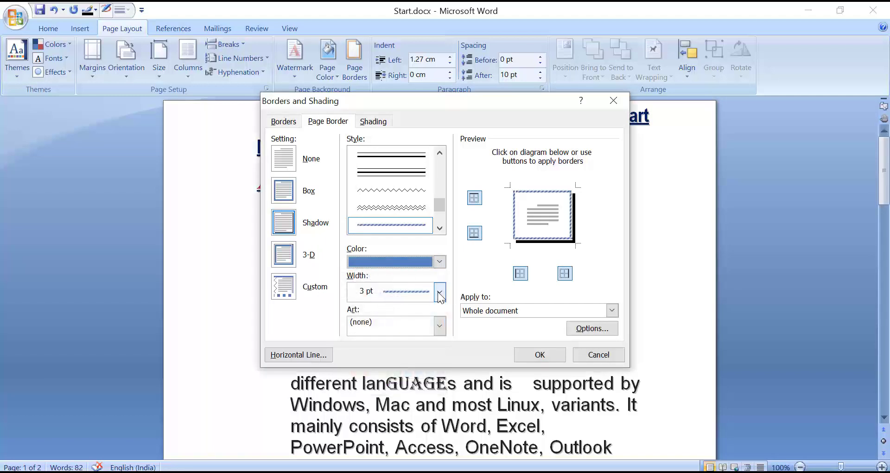
left_click(439, 297)
left_click(439, 297)
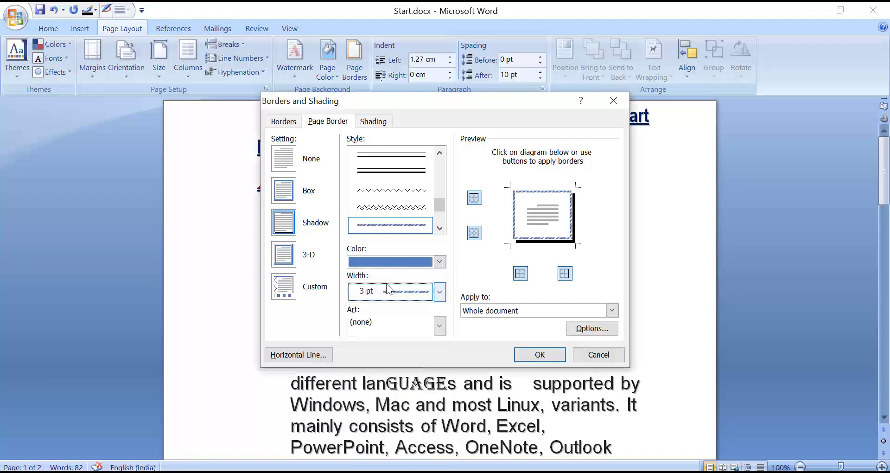
Leave Art unset and apply the border to the whole document with OK.
left_click(441, 327)
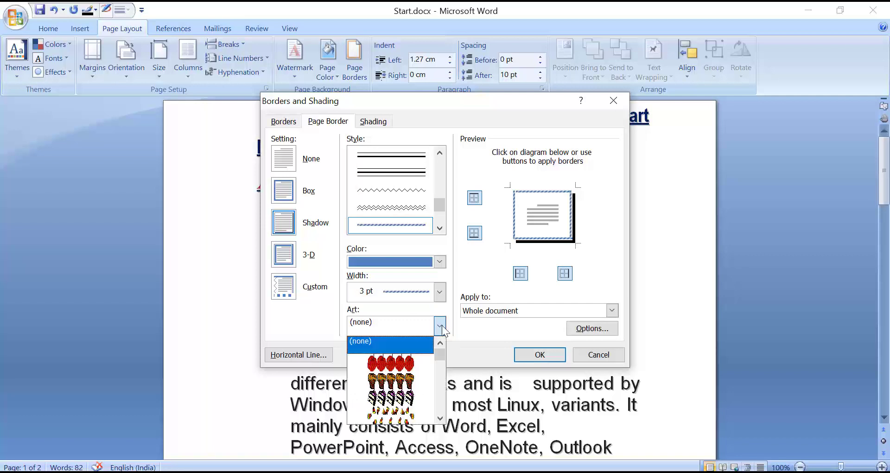
left_click(440, 418)
left_click(440, 418)
left_click(440, 418)
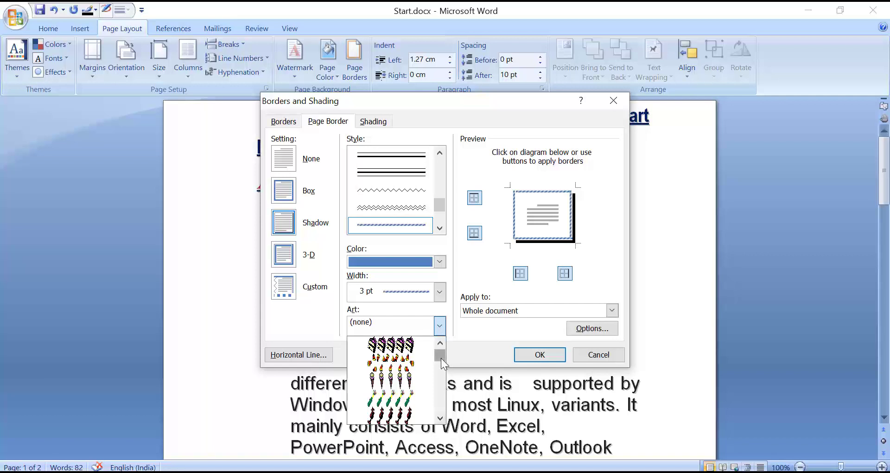
scroll(440, 343, "up", 1)
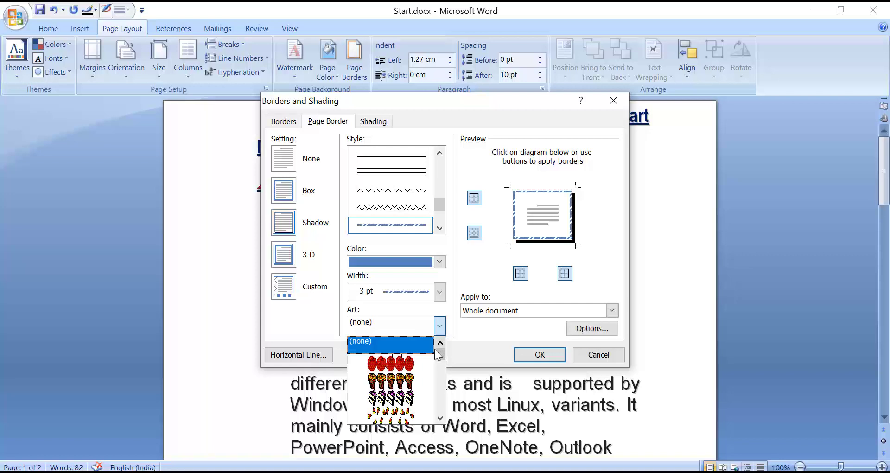
left_click(404, 294)
left_click(405, 294)
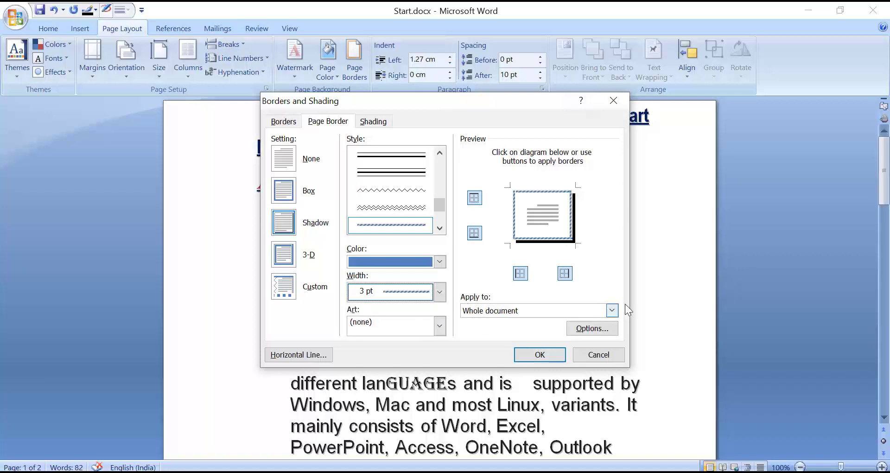
left_click(611, 311)
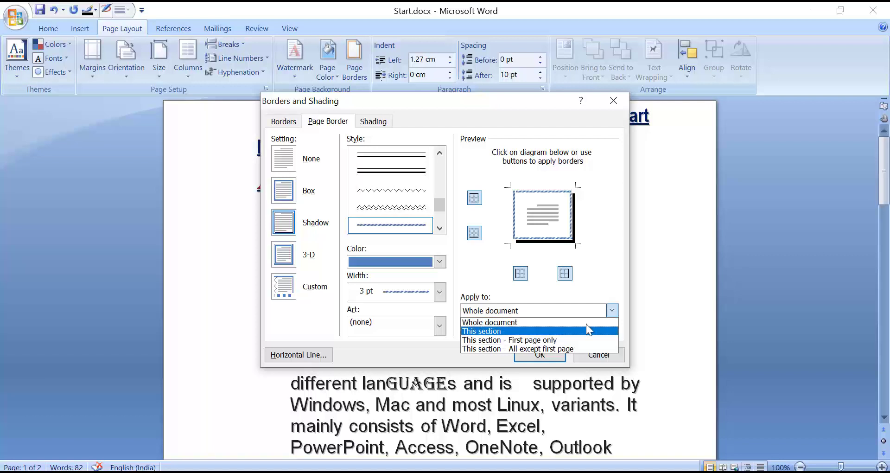
left_click(558, 321)
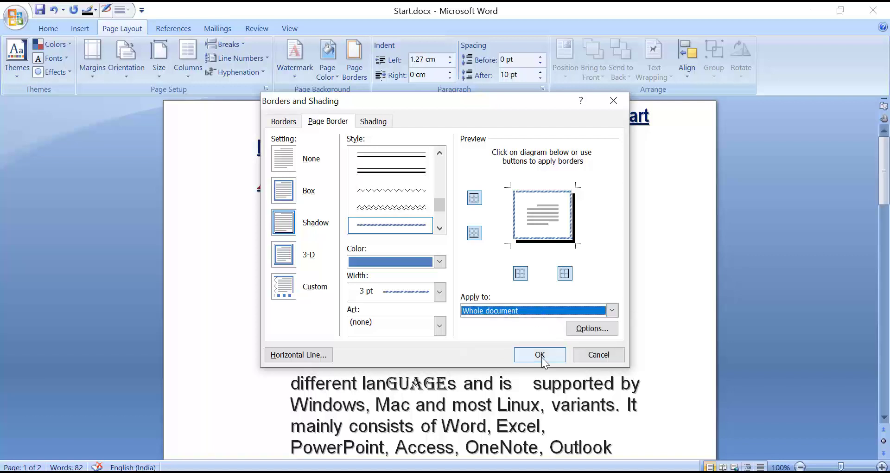
left_click(541, 354)
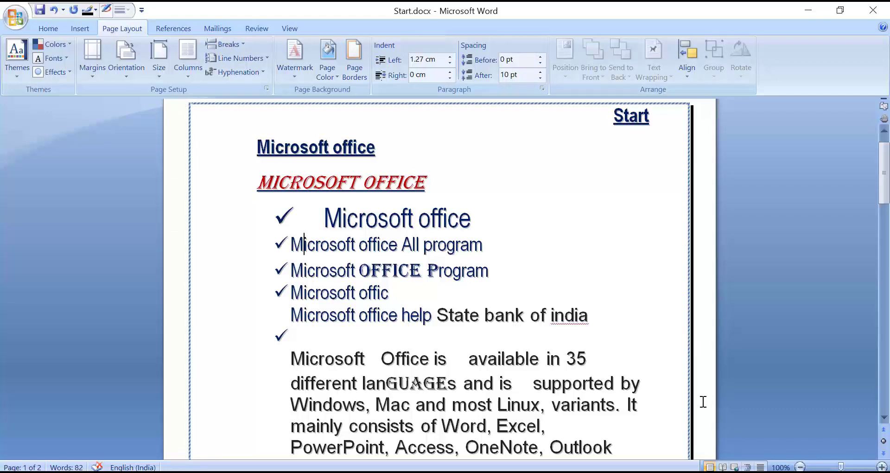
scroll(489, 293, "down", 1)
scroll(489, 293, "down", 4)
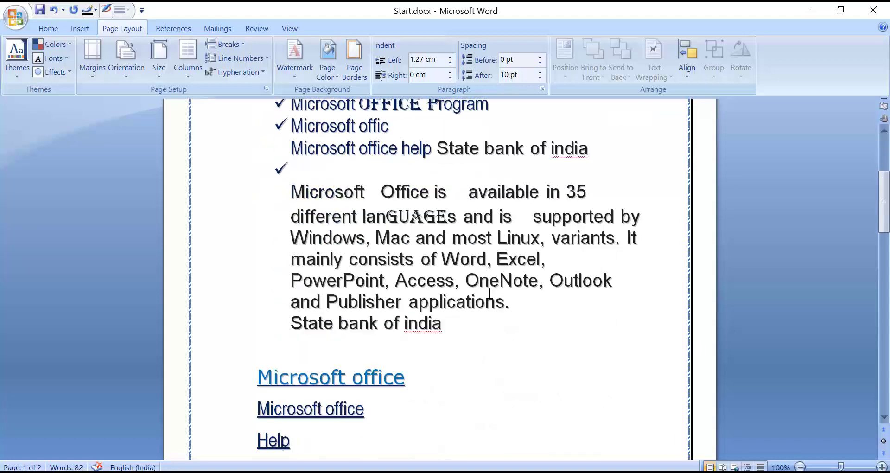
scroll(489, 293, "down", 1)
scroll(490, 293, "up", 2)
scroll(489, 293, "up", 2)
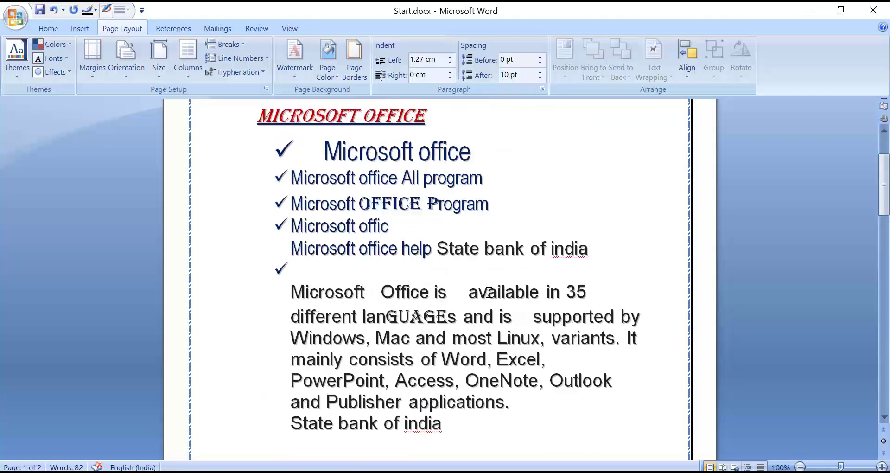
scroll(490, 293, "up", 3)
scroll(360, 176, "down", 3)
scroll(360, 176, "down", 1)
scroll(359, 176, "down", 1)
scroll(355, 177, "up", 3)
scroll(355, 177, "up", 2)
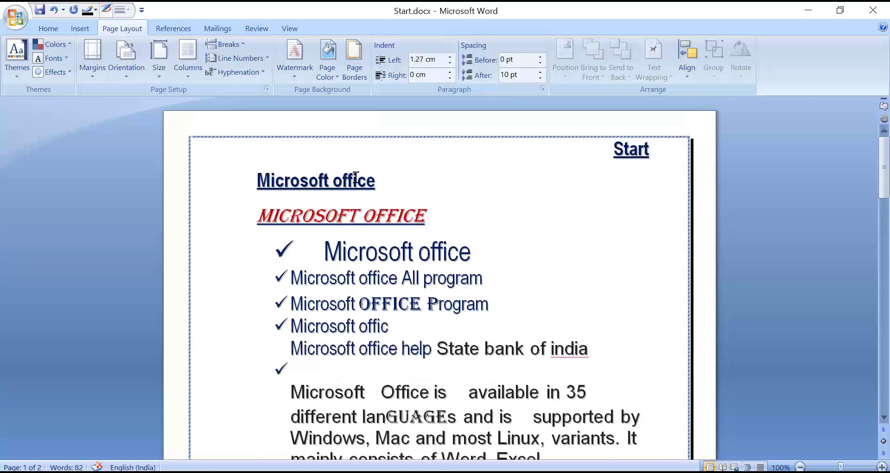
left_click(304, 277)
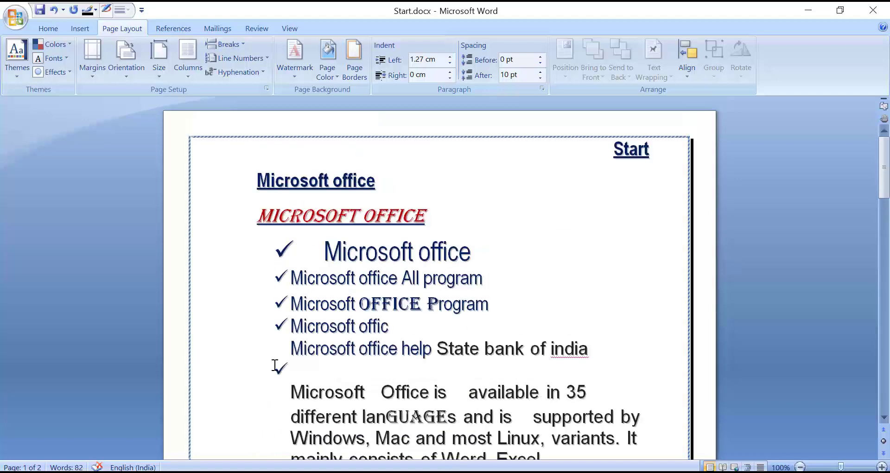